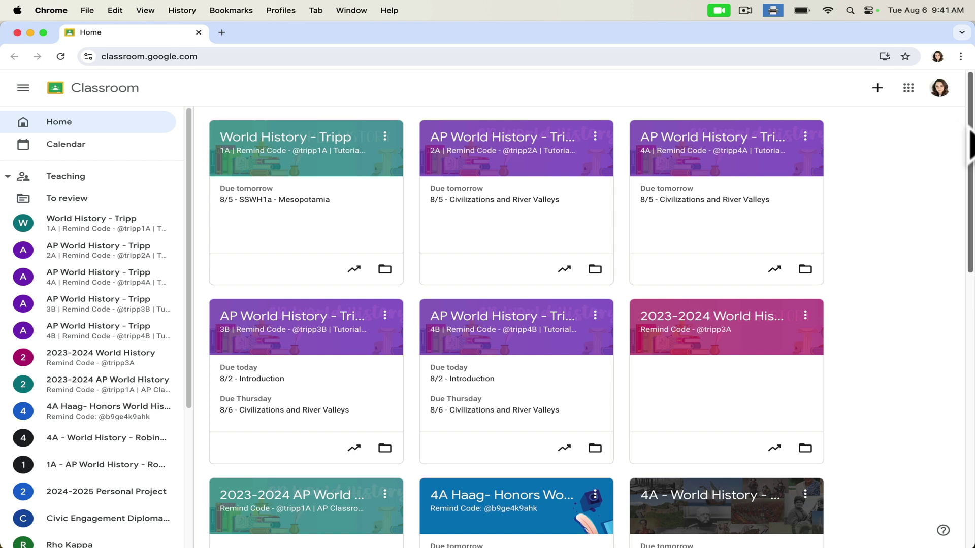
- Scroll through the home page's teaching class cards
left_click_drag(970, 144, 955, 111)
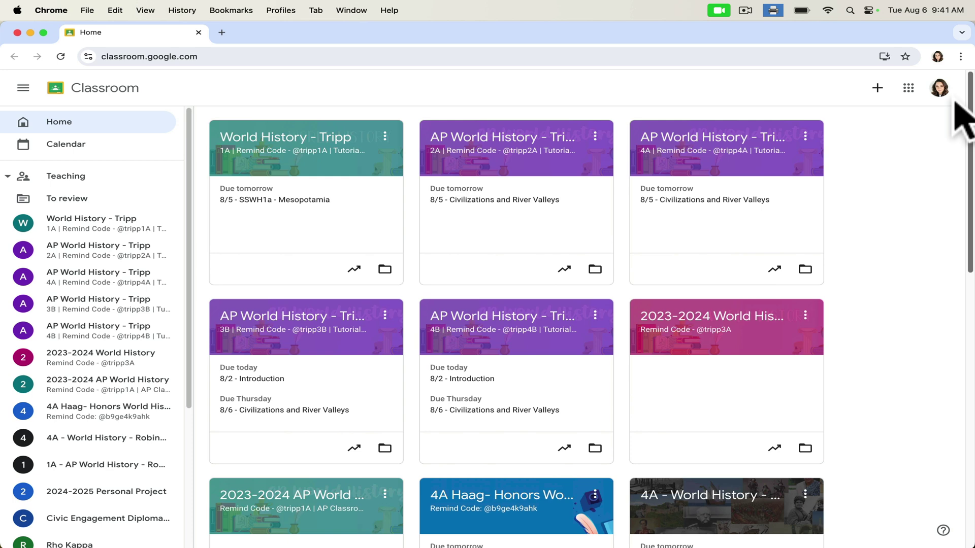
left_click_drag(948, 128, 924, 376)
scroll(925, 396, "down", 3)
left_click(917, 403)
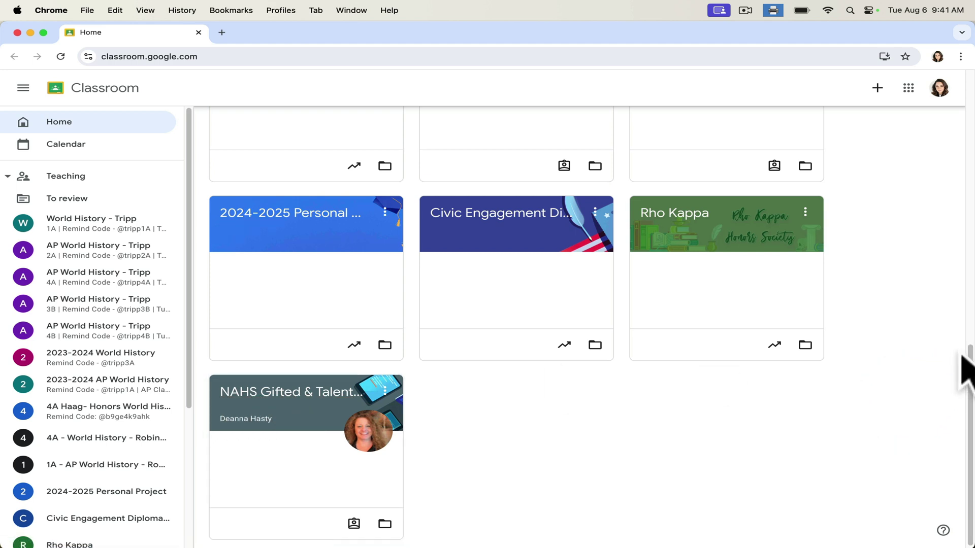
left_click_drag(970, 370, 966, 284)
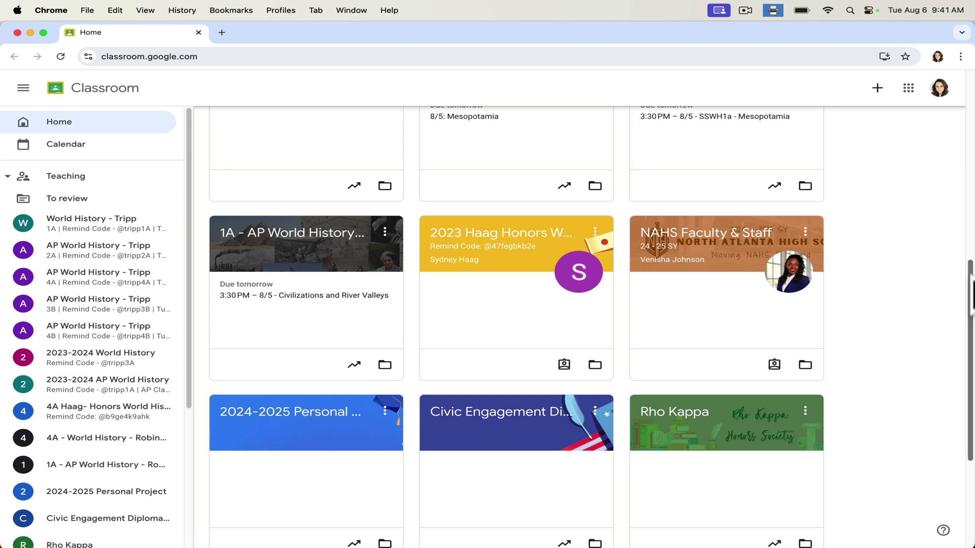
left_click_drag(970, 292, 970, 226)
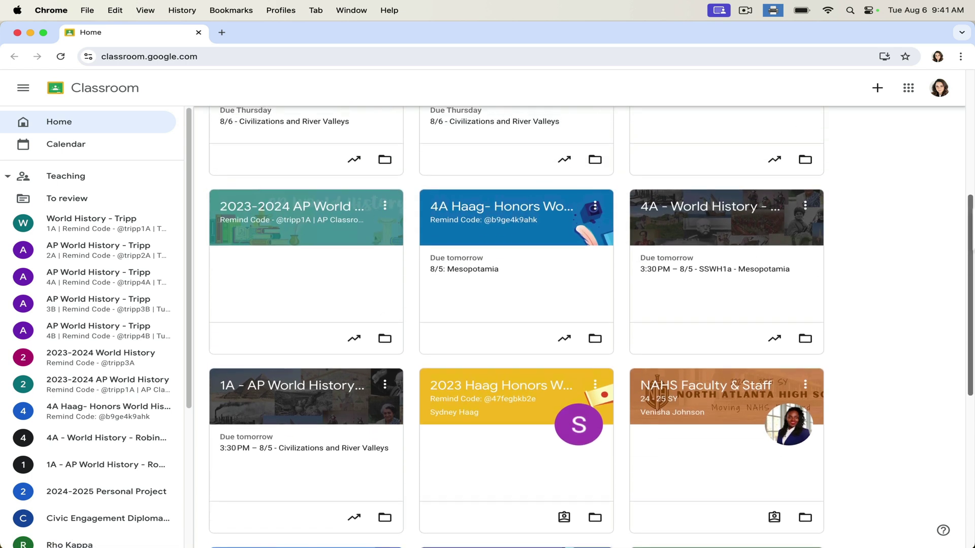
left_click_drag(970, 225, 969, 213)
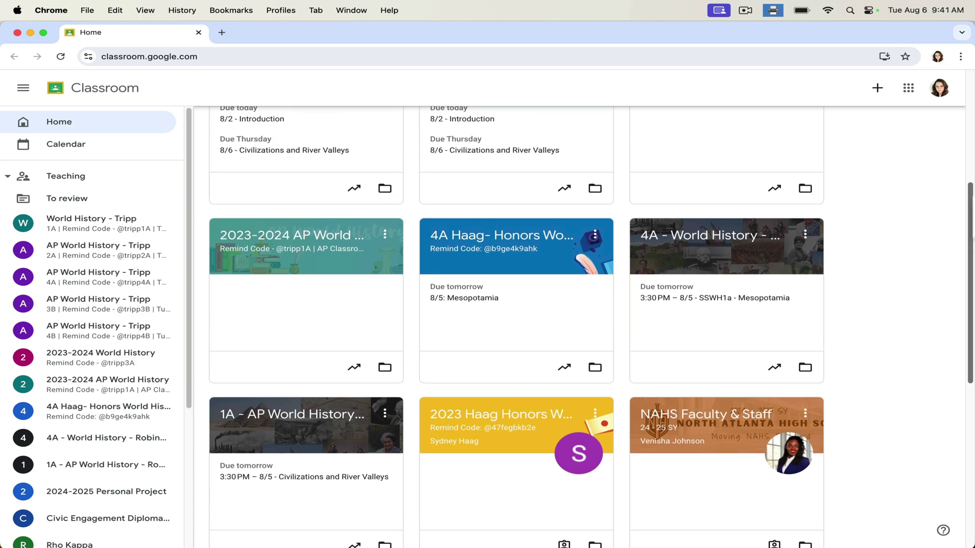
left_click_drag(969, 213, 967, 160)
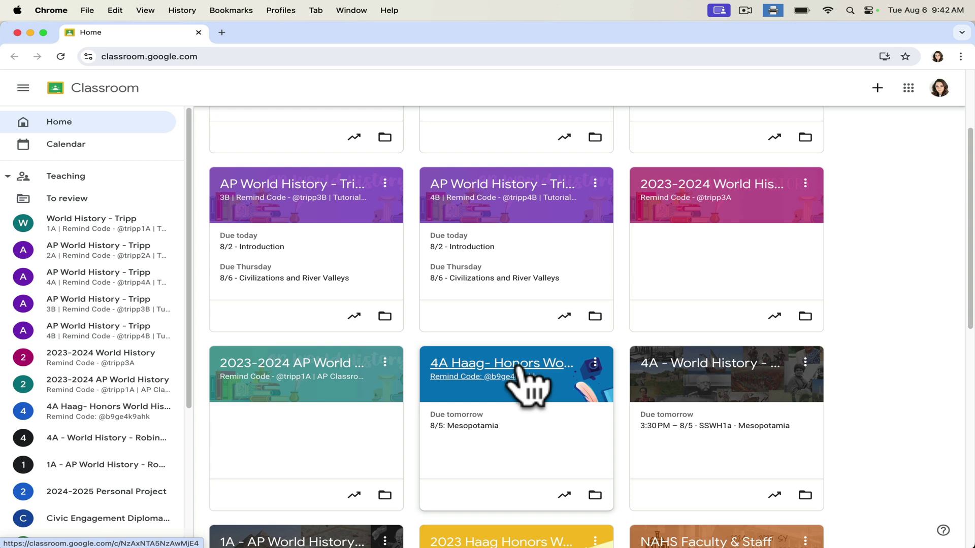
- Visit 4A Haag Honors World History and World History - Tripp, then return to the class home page
left_click(518, 371)
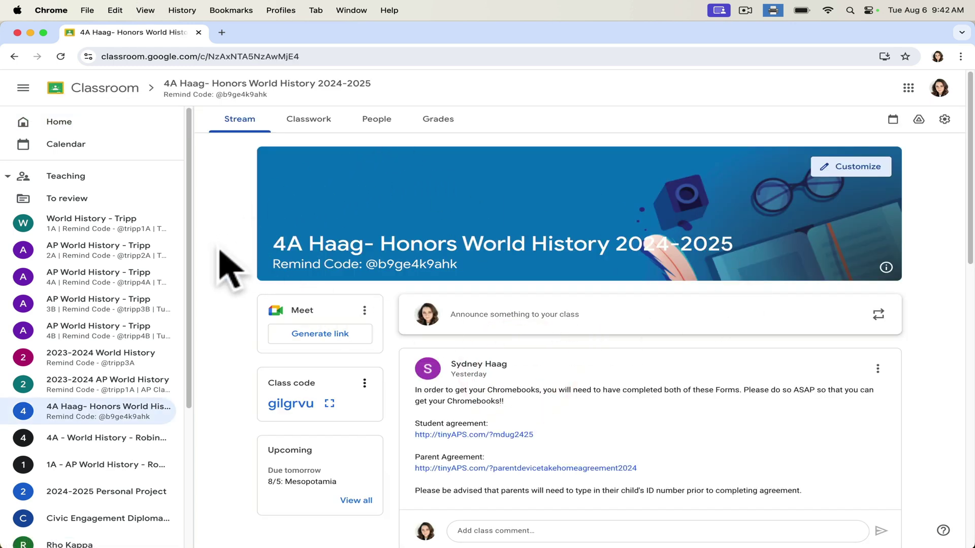
left_click(106, 223)
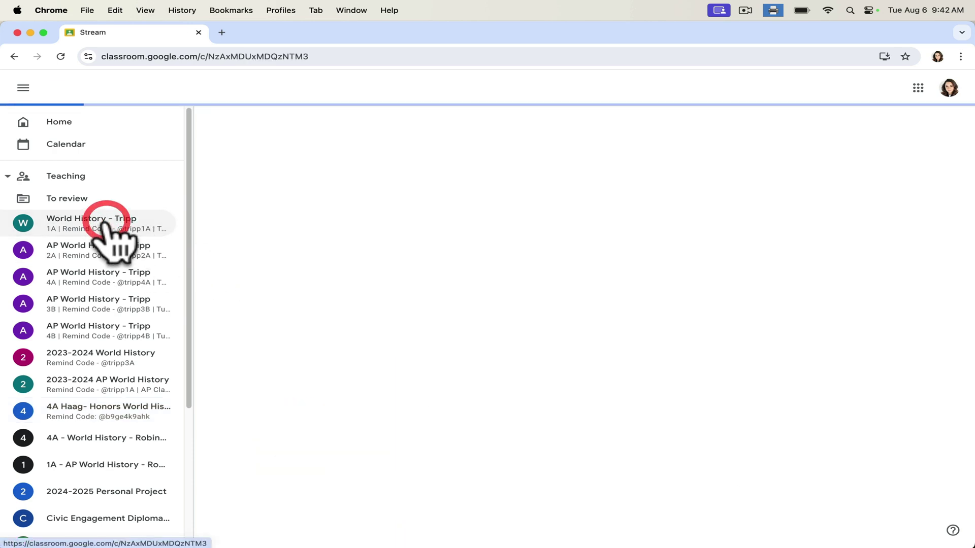
left_click(61, 124)
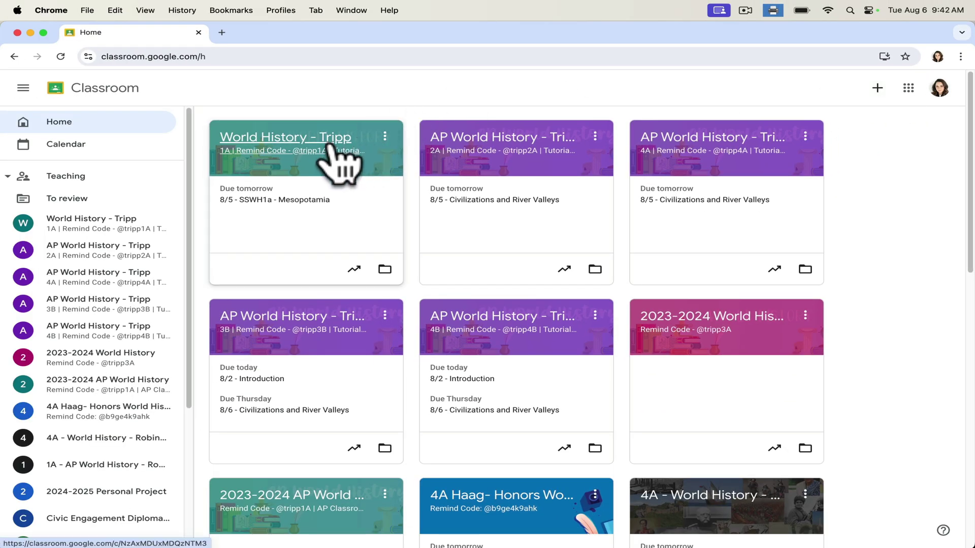
left_click(329, 146)
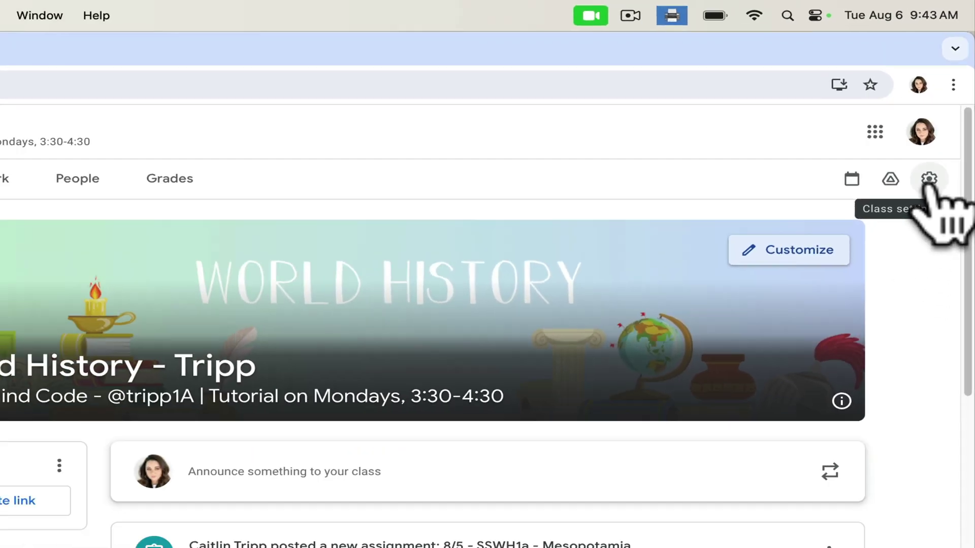
left_click(911, 248)
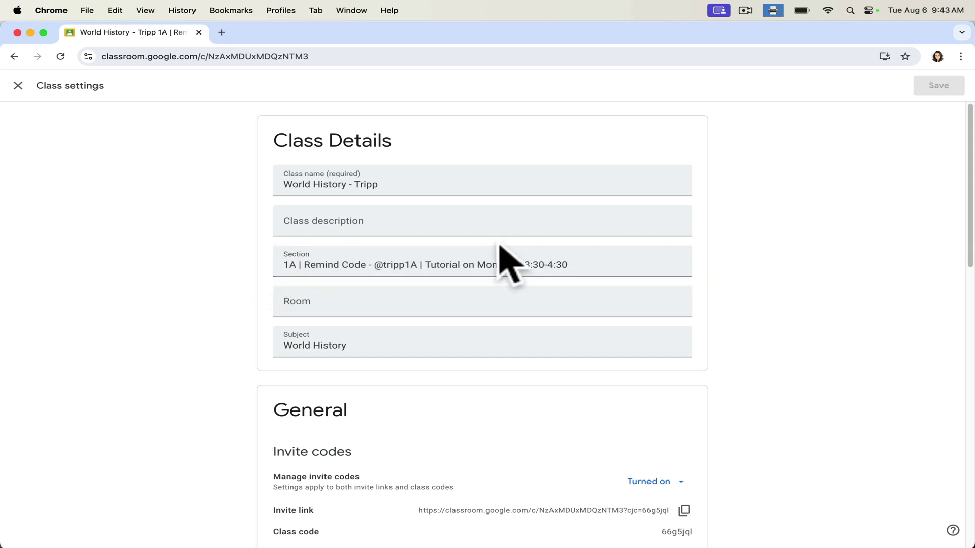
left_click(17, 86)
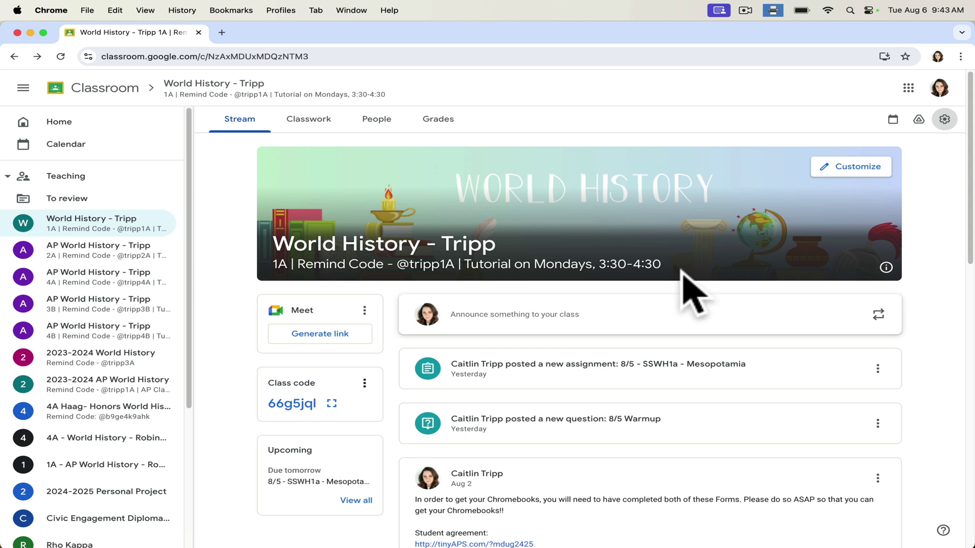
- Filter the World History classwork to Materials, then back to All topics
left_click(298, 128)
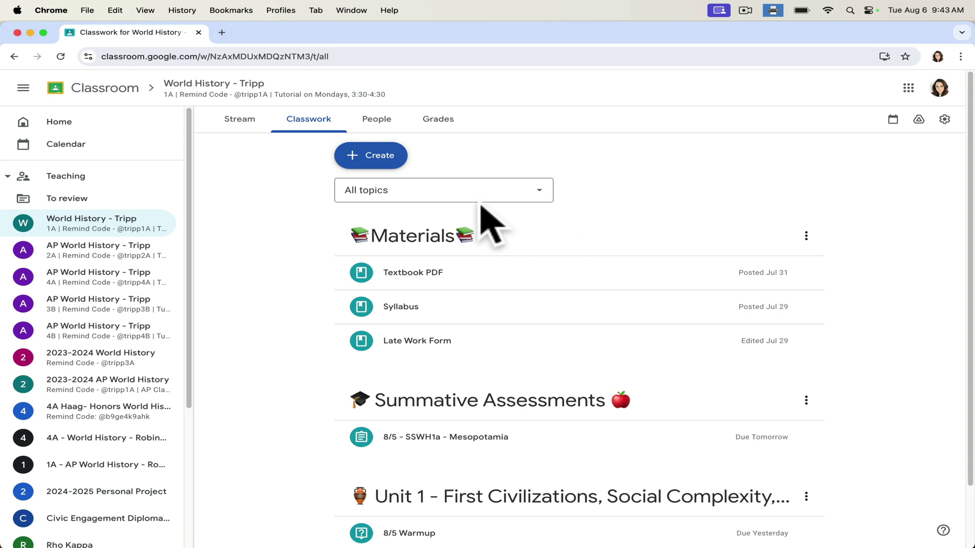
left_click(513, 195)
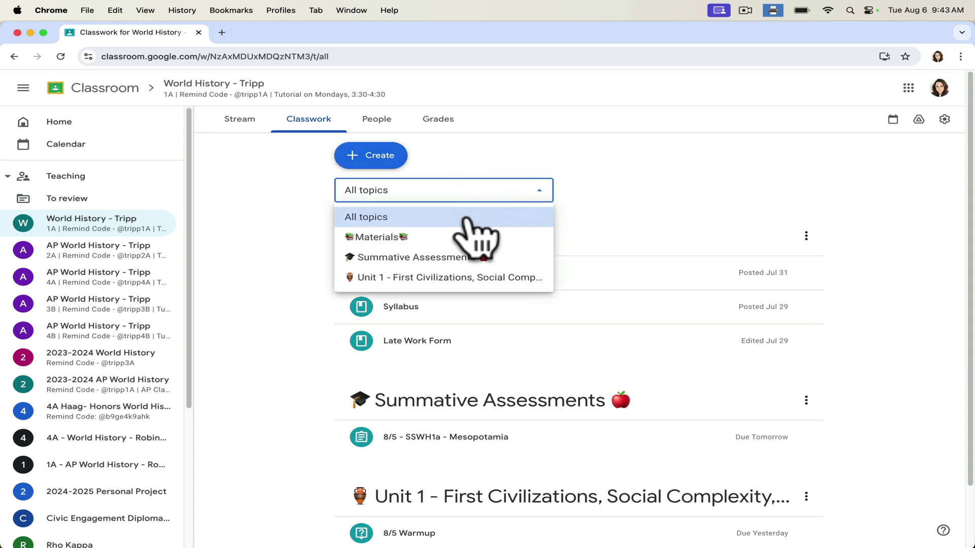
left_click(698, 220)
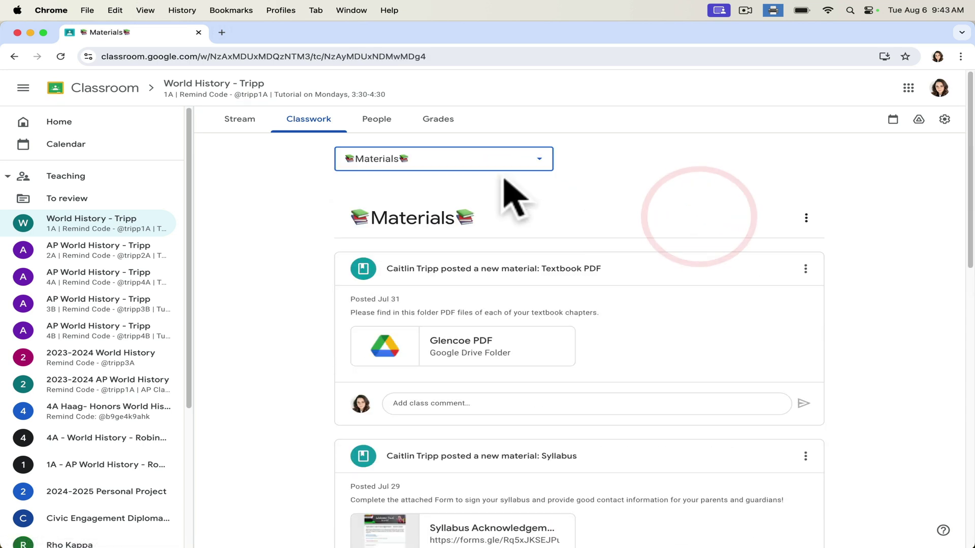
left_click(505, 162)
left_click(388, 186)
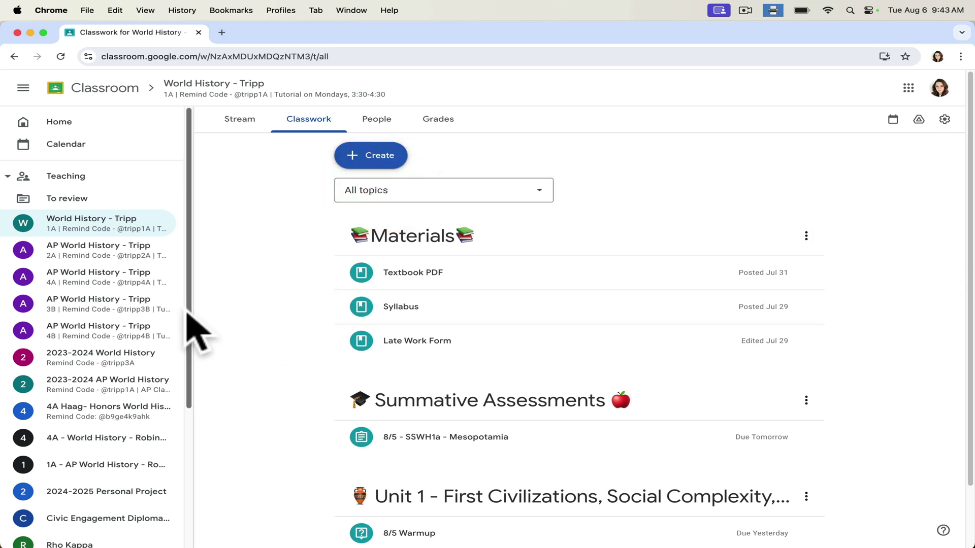
- Open the 2023-2024 AP World History class's Classwork list
scroll(186, 311, "down", 2)
left_click(152, 347)
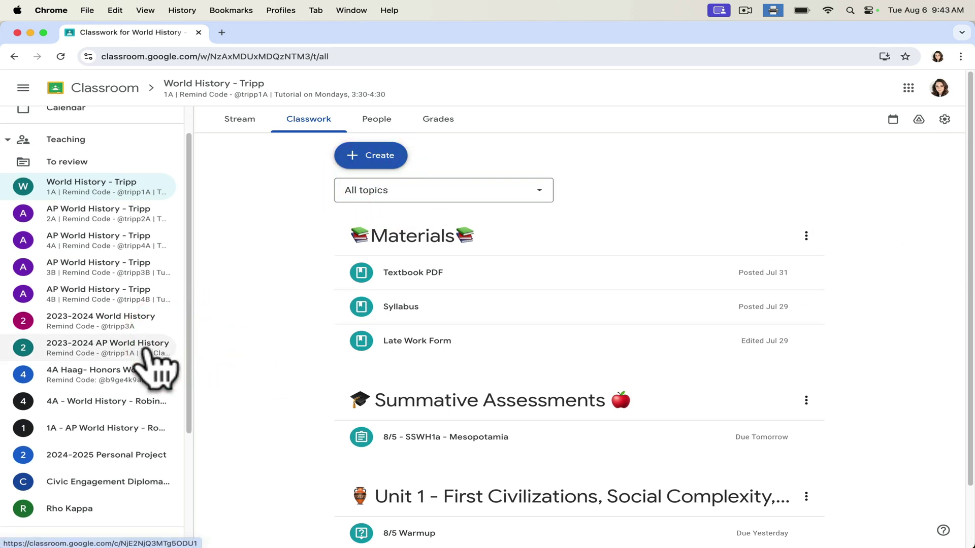
left_click(152, 347)
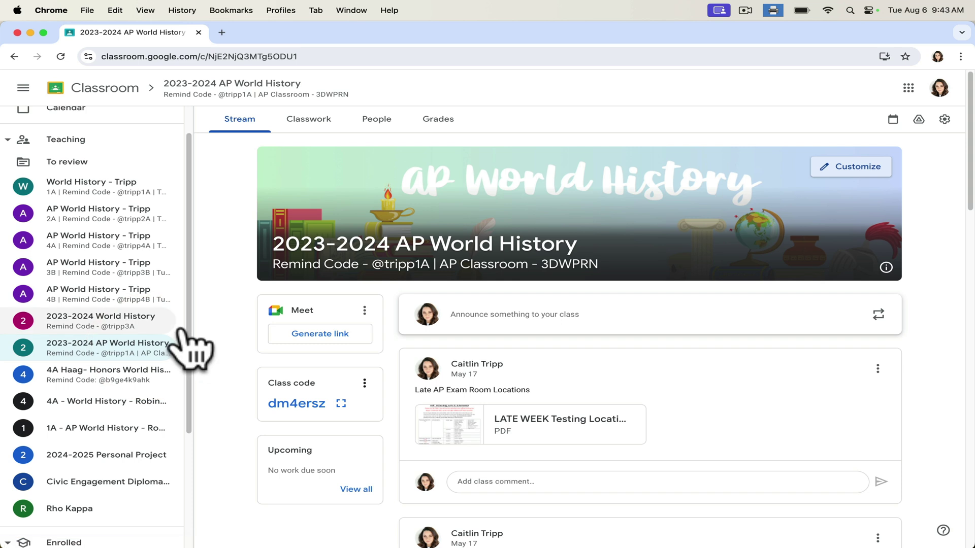
left_click(316, 124)
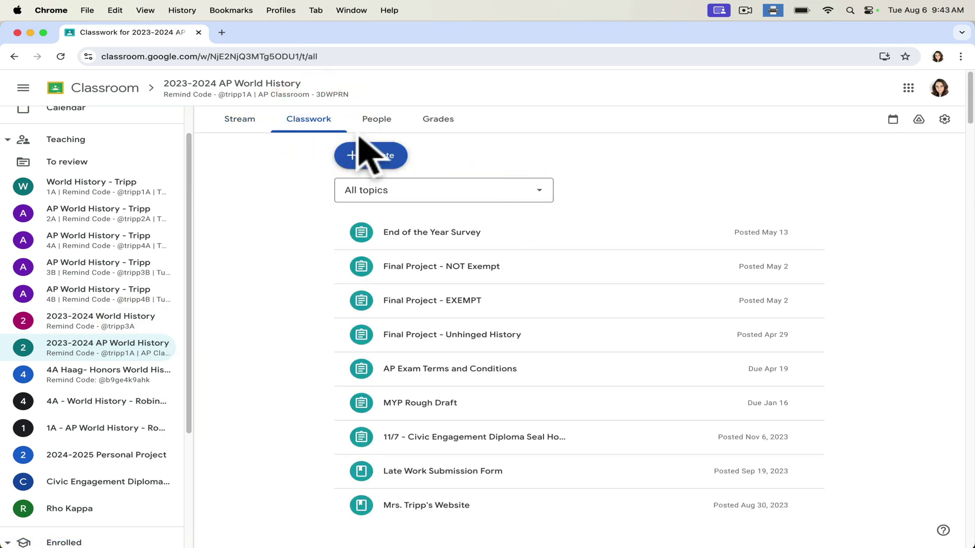
scroll(968, 122, "down", 2)
scroll(967, 133, "down", 5)
scroll(967, 133, "up", 10)
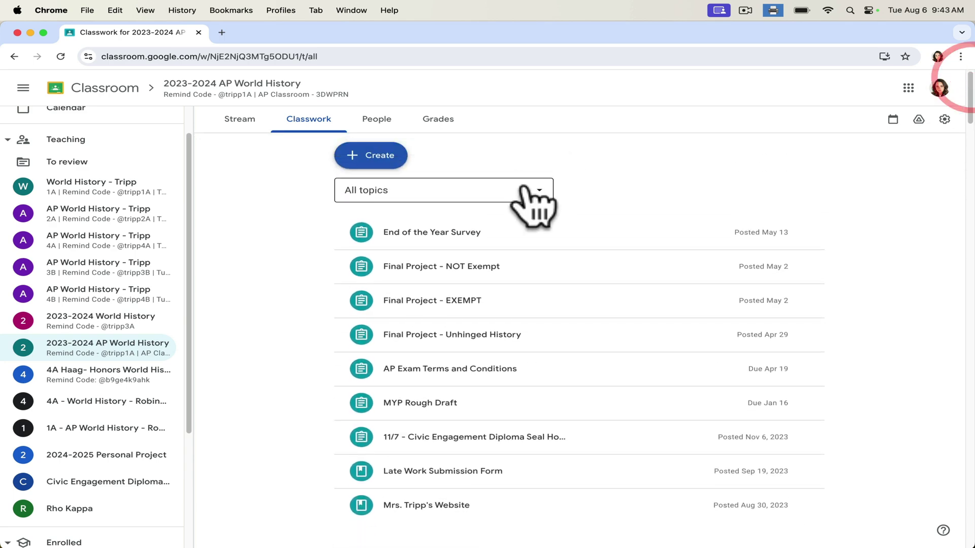
- Open the AP class's topic list and close it without filtering
left_click(532, 189)
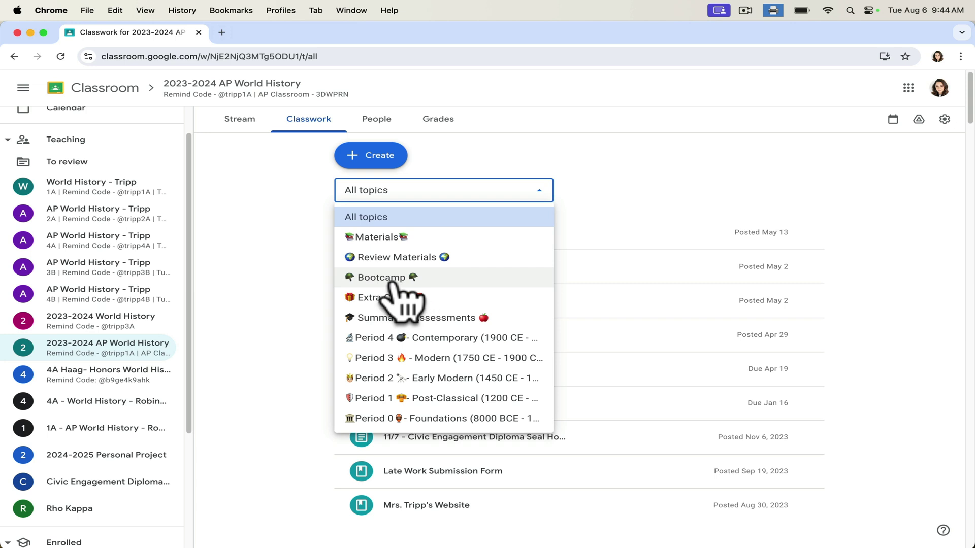
right_click(353, 353)
left_click(369, 446)
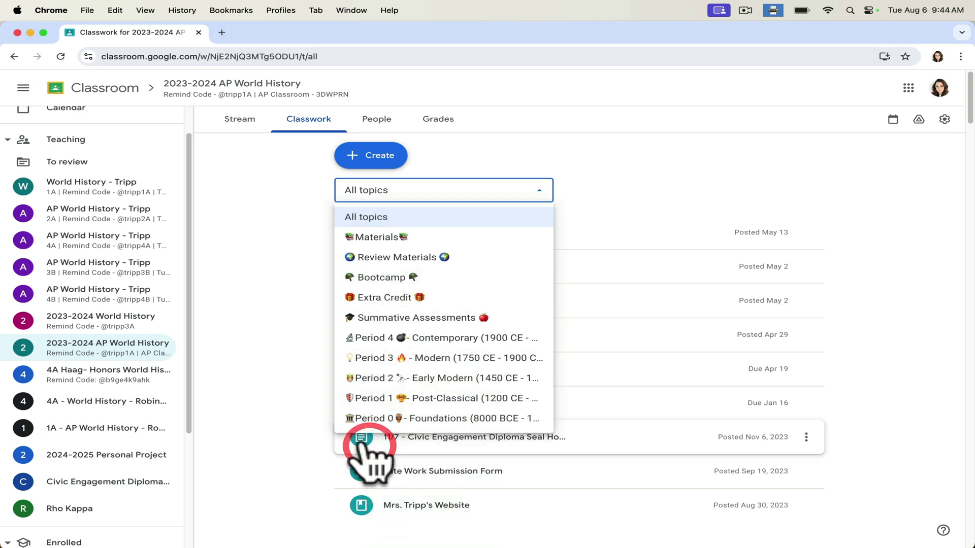
left_click(285, 317)
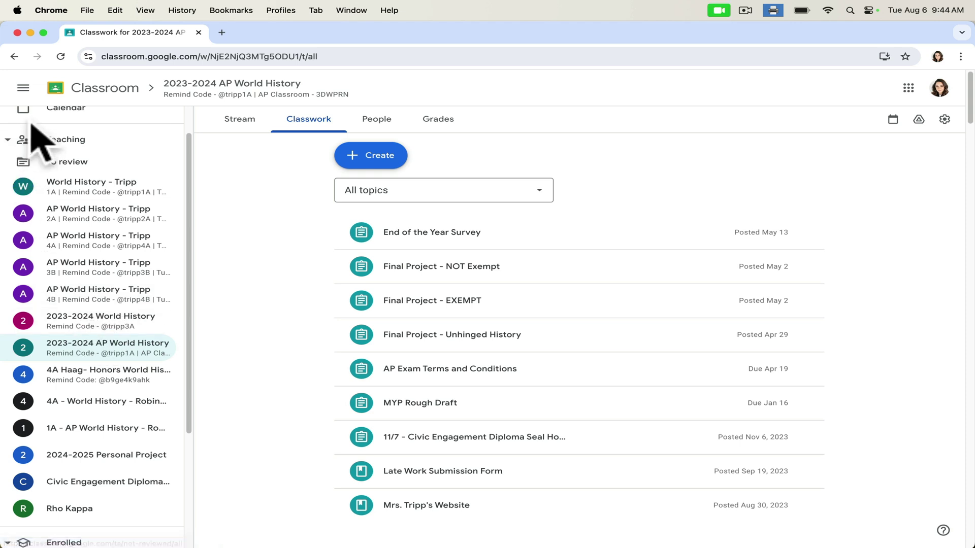
- Go Home and open the 2023-2024 World History card's options, closing them unused
left_click_drag(190, 147, 182, 101)
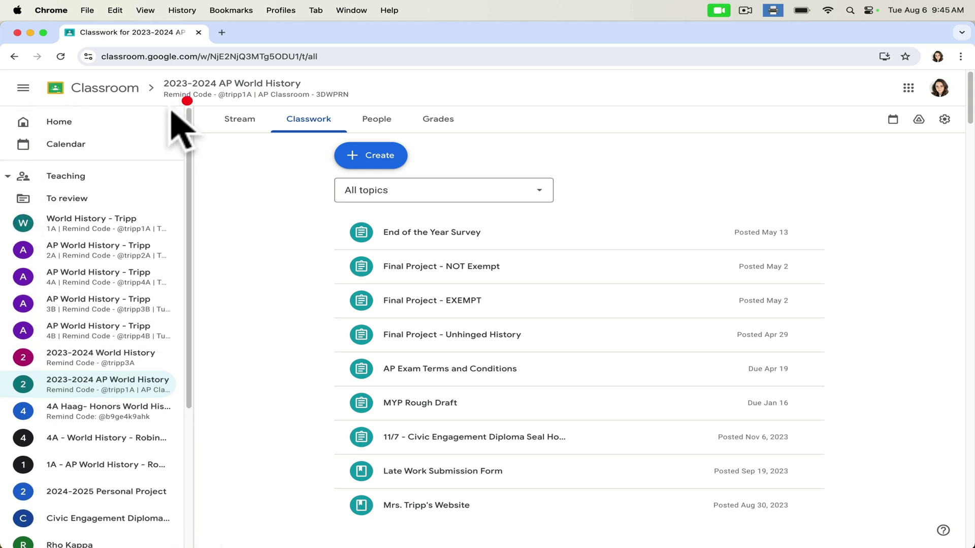
left_click(55, 124)
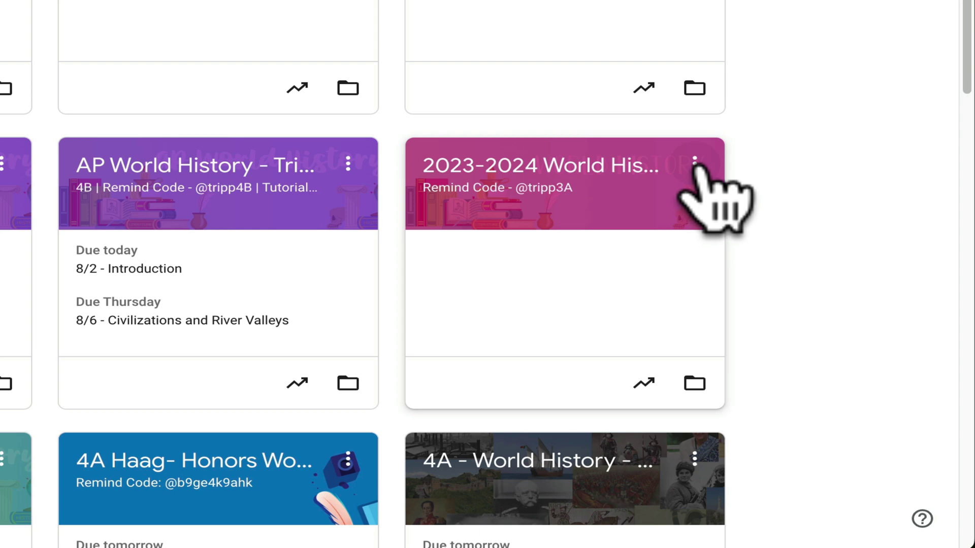
left_click(696, 165)
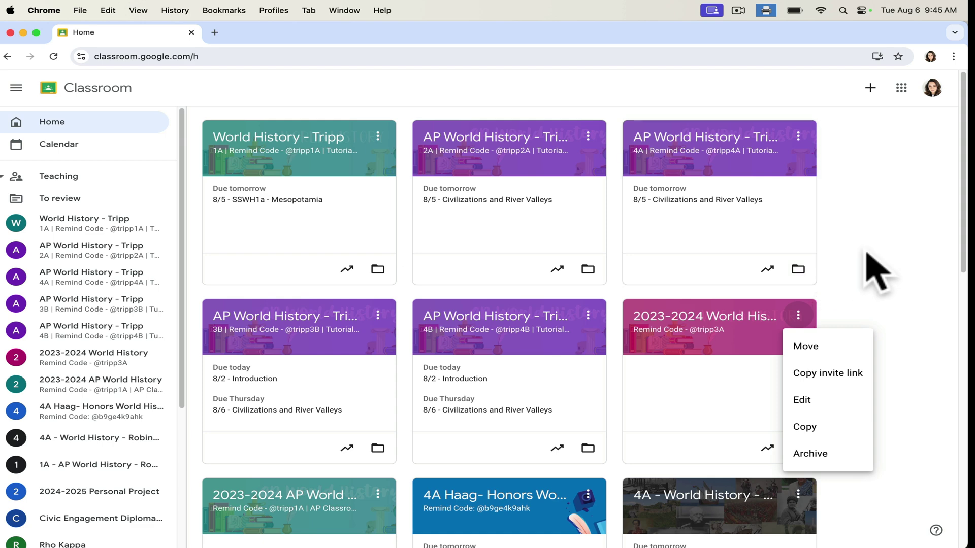
left_click(864, 251)
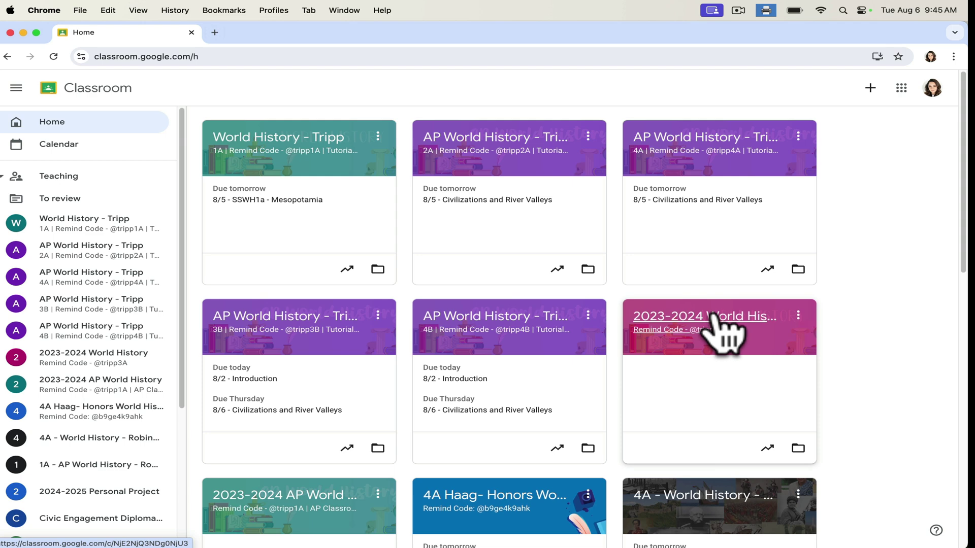
- Open 2023-2024 World History and show all its teachers on the People page
left_click(725, 335)
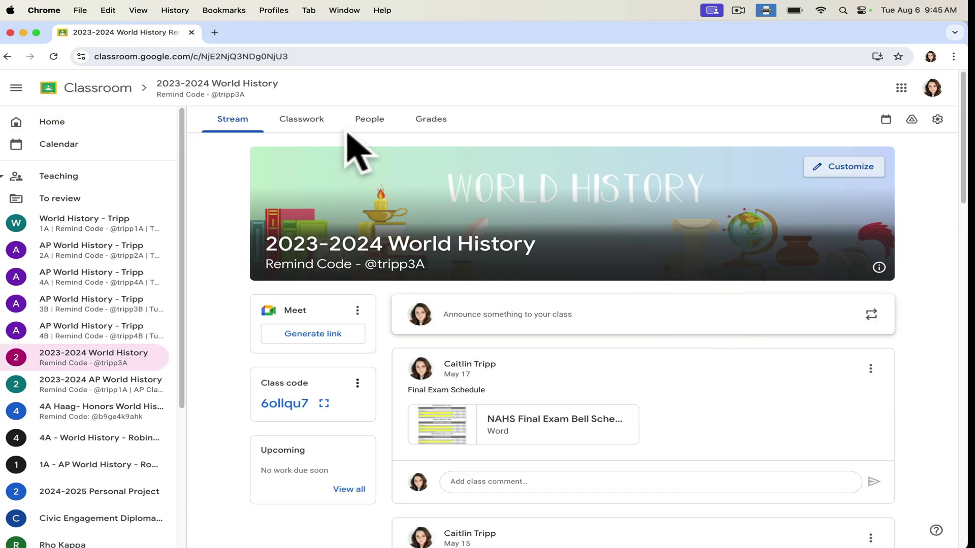
left_click(369, 122)
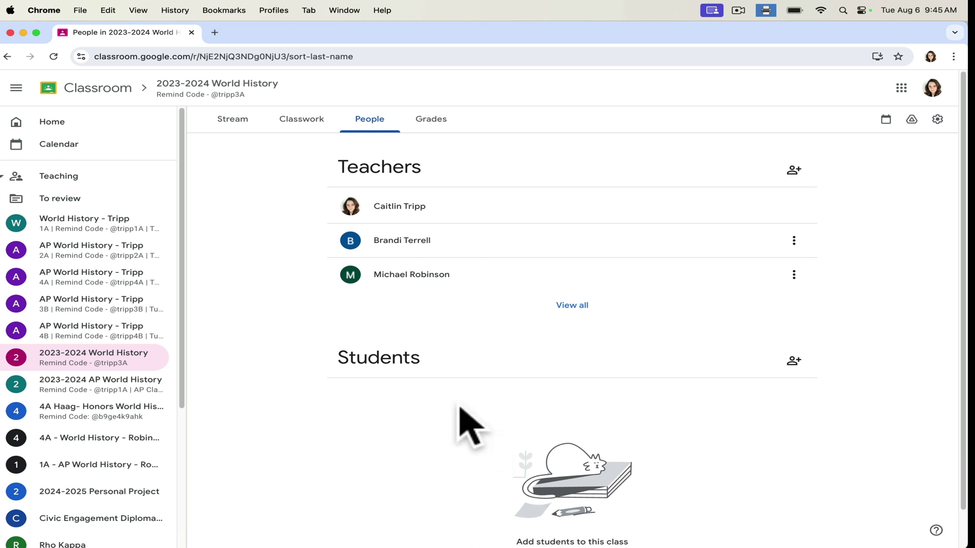
left_click(558, 307)
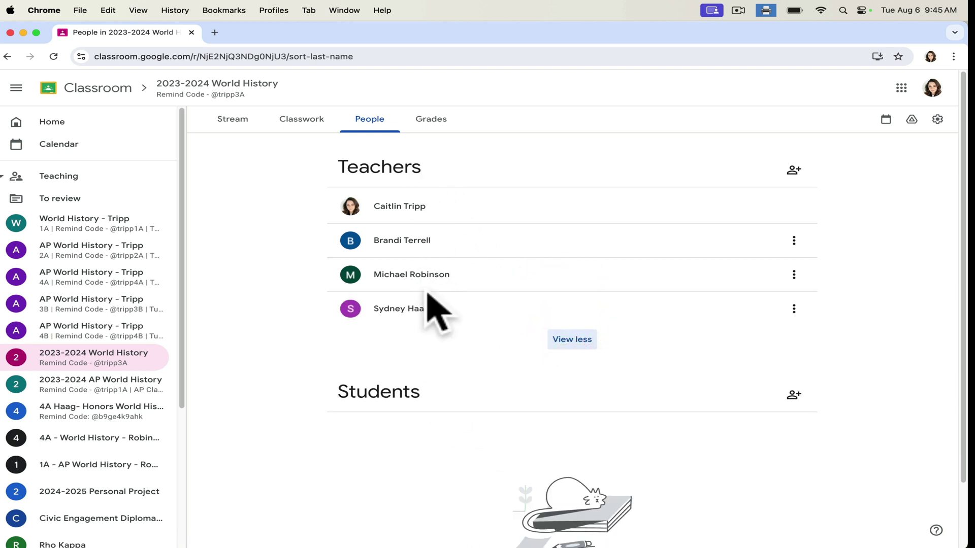
- Load more Unit 1 classwork, preview the 8/9 Monotheism attachments, then open World History - Tripp
left_click(299, 119)
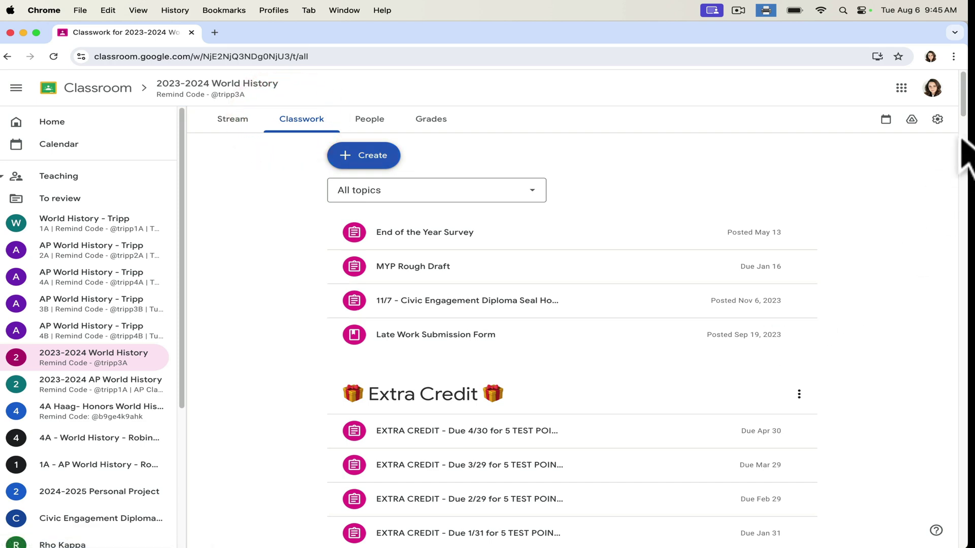
mouse_move(965, 109)
left_mouse_down()
mouse_move(970, 525)
mouse_move(954, 510)
mouse_move(964, 492)
mouse_move(966, 540)
left_mouse_up()
left_click(570, 505)
left_click(539, 277)
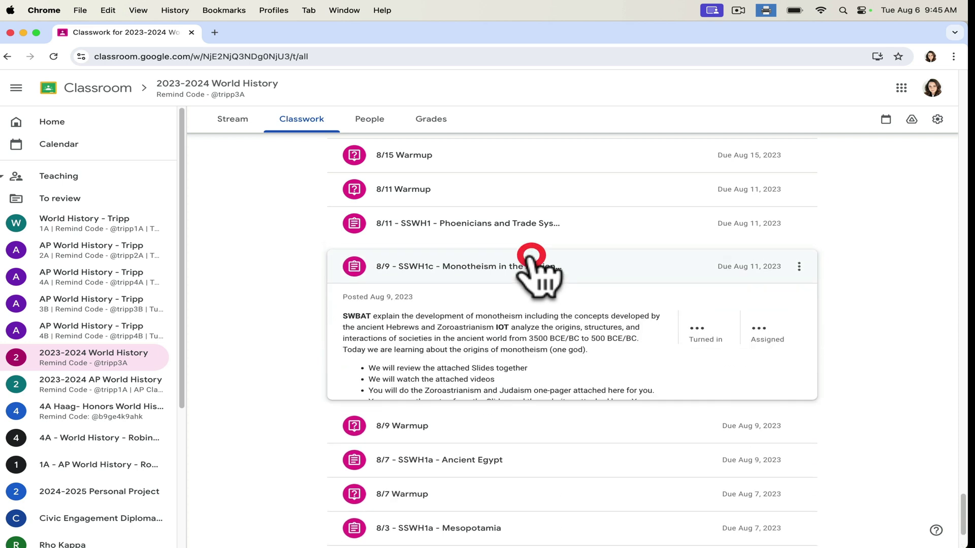
left_click_drag(814, 356, 816, 446)
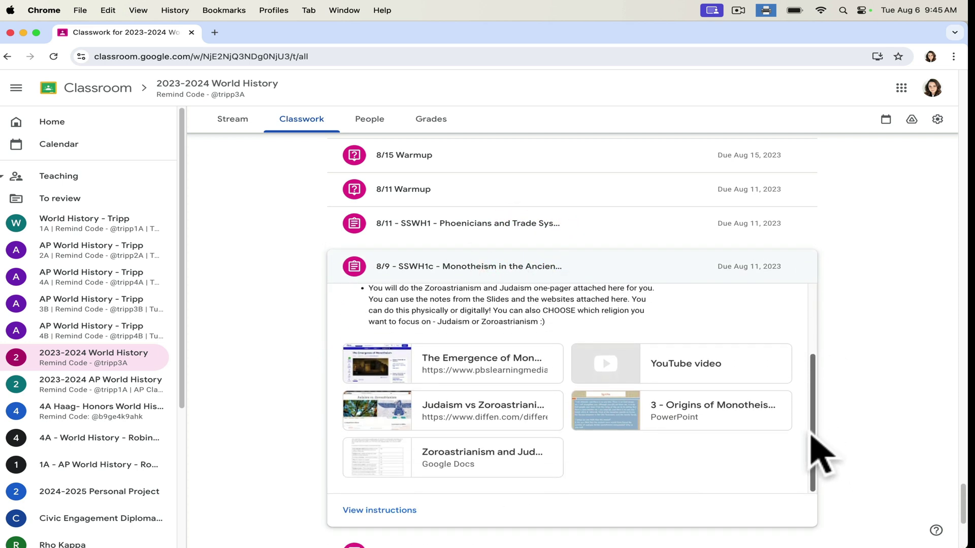
left_click(560, 277)
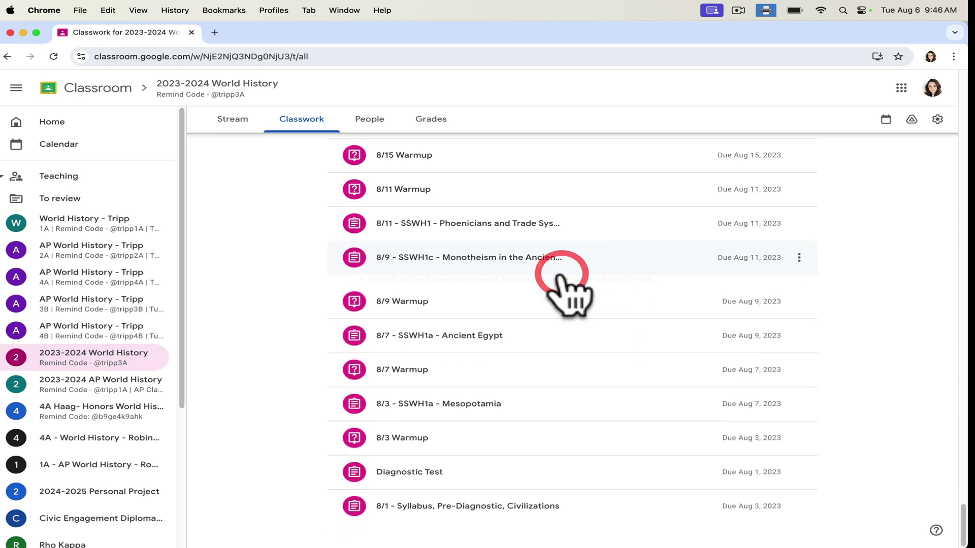
left_click(80, 235)
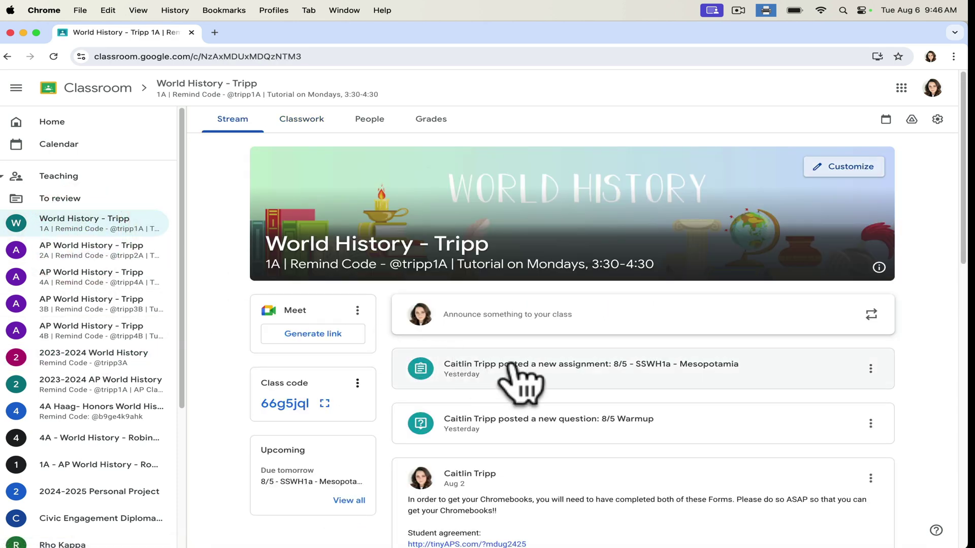
- Reuse the 8/7 Warmup post from 2023-2024 World History in World History - Tripp's classwork
left_click(308, 125)
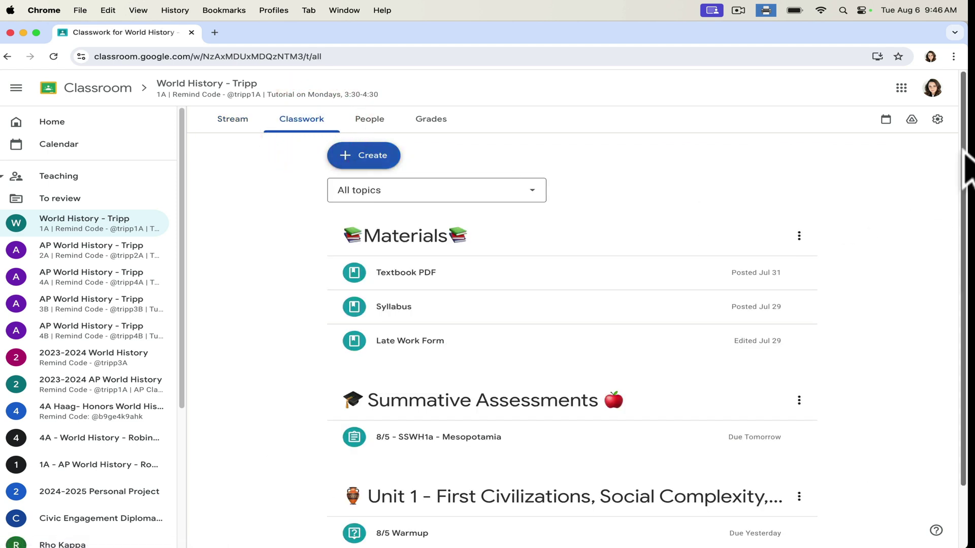
left_click_drag(964, 152, 919, 143)
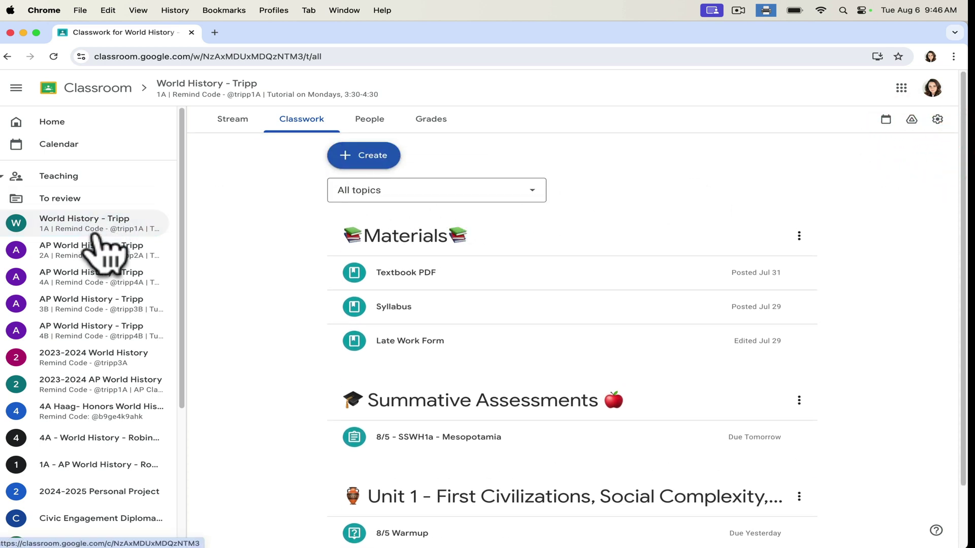
left_click(350, 157)
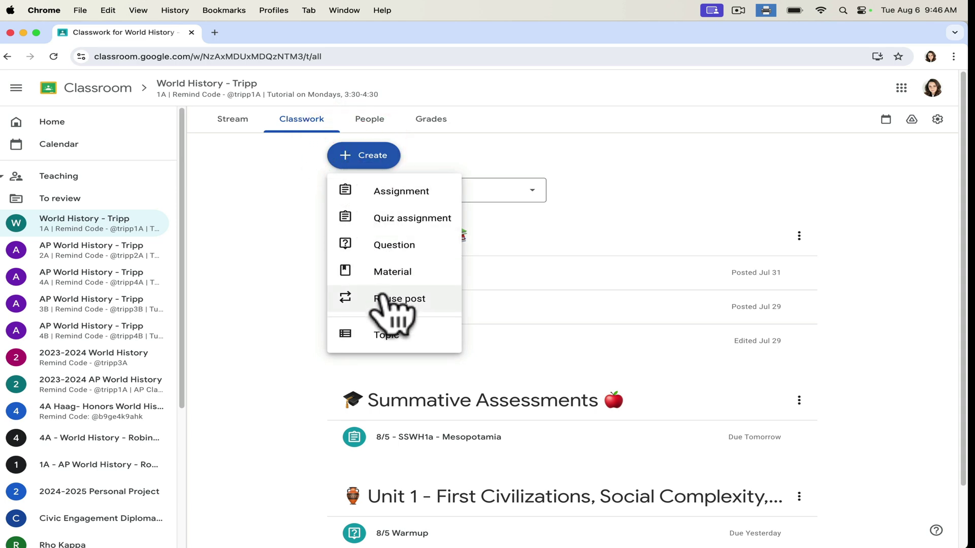
left_click(401, 299)
left_click(413, 302)
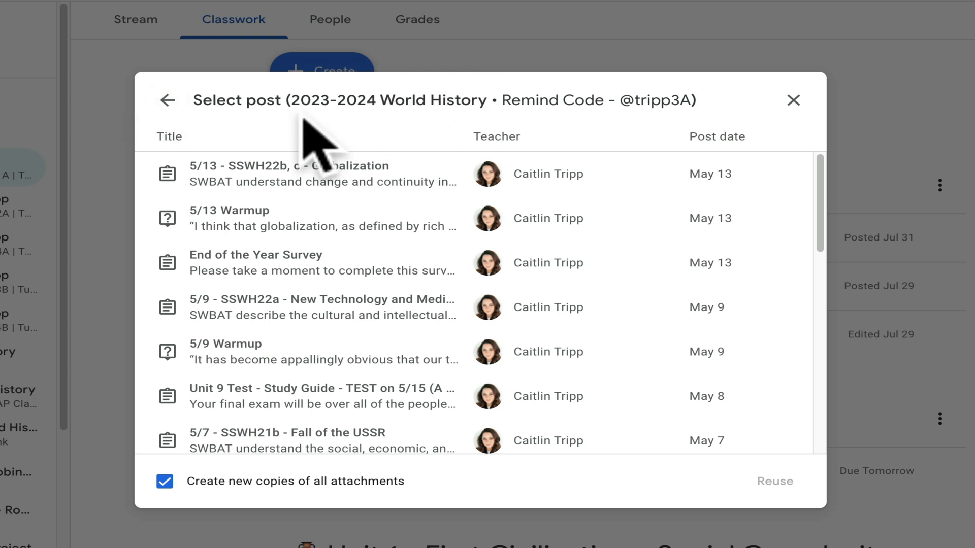
left_click(168, 100)
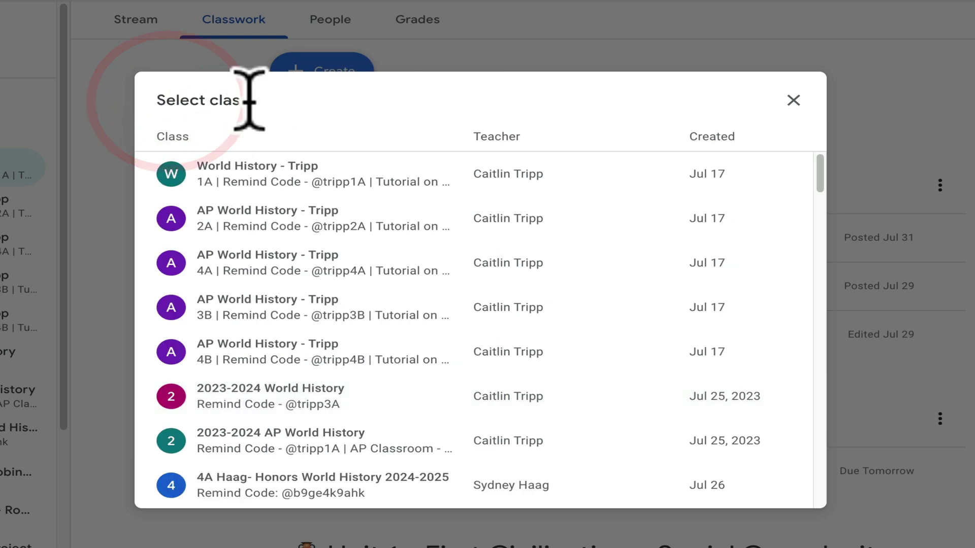
left_click_drag(819, 159, 825, 133)
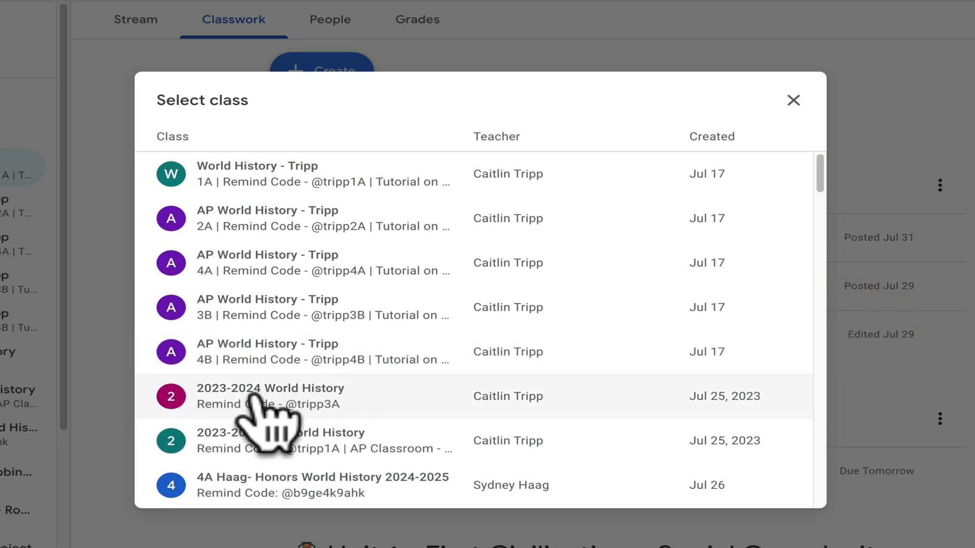
left_click(388, 398)
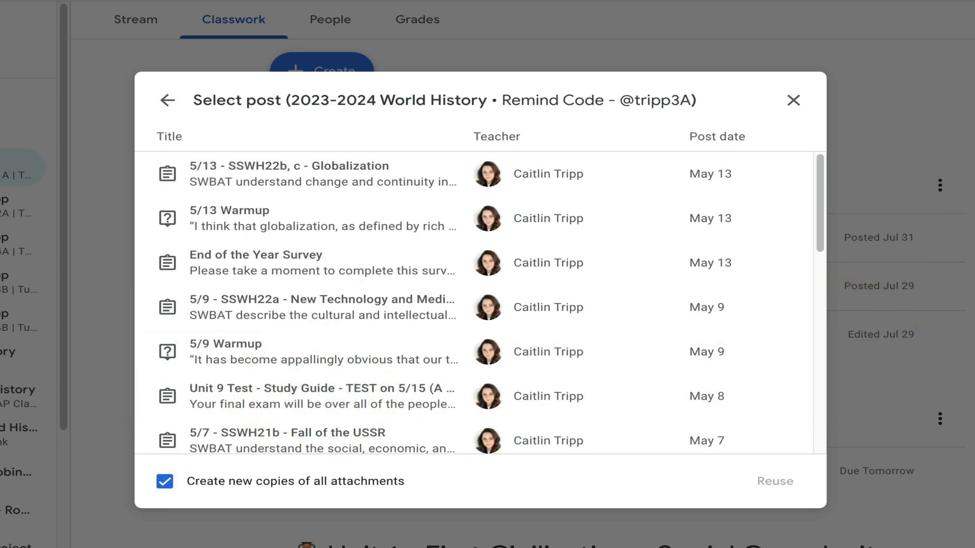
left_click_drag(821, 163, 812, 444)
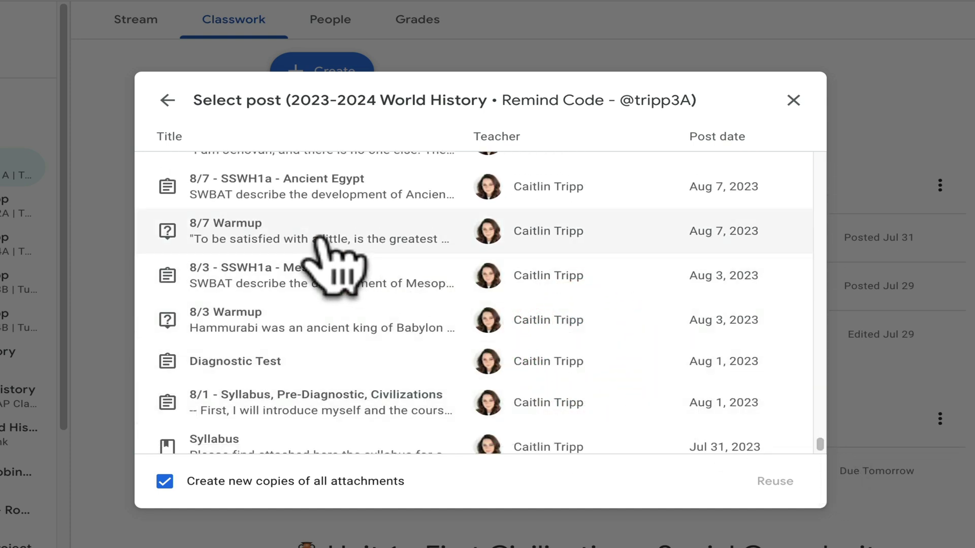
left_click(323, 235)
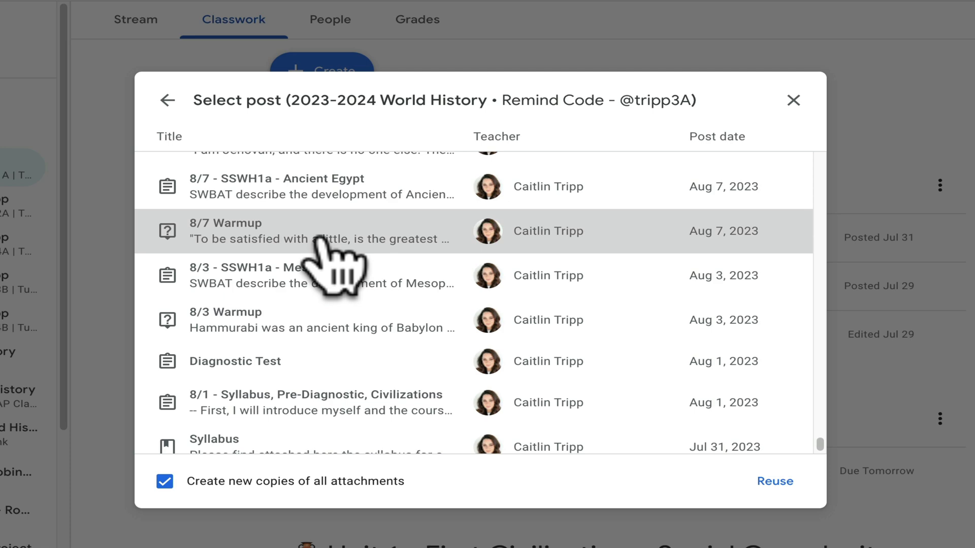
left_click(775, 485)
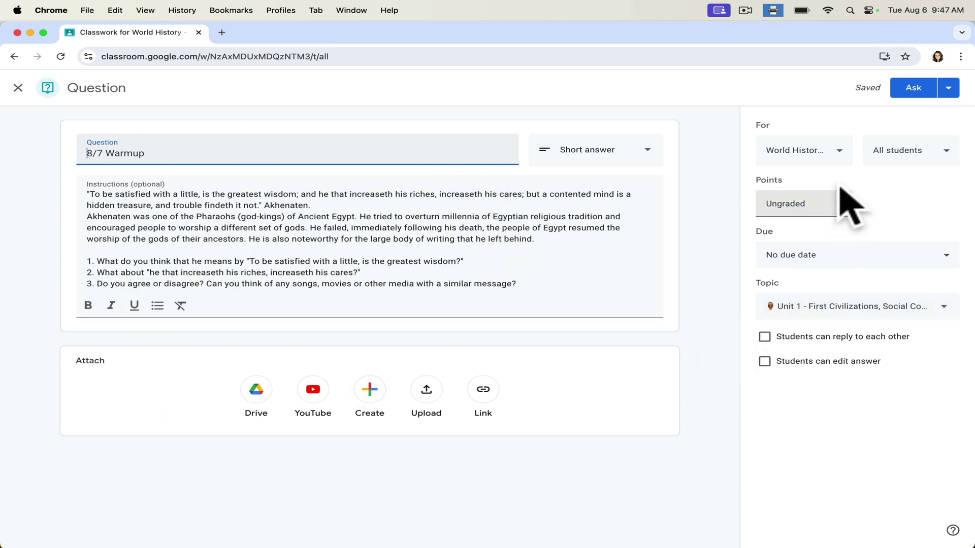
- Confirm the question goes to World History - Tripp and all students
left_click(834, 152)
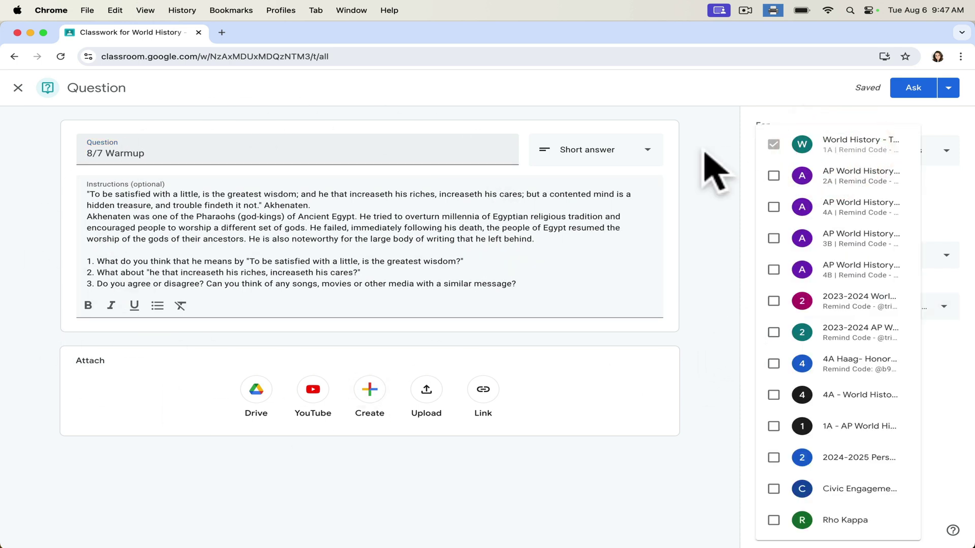
left_click(713, 164)
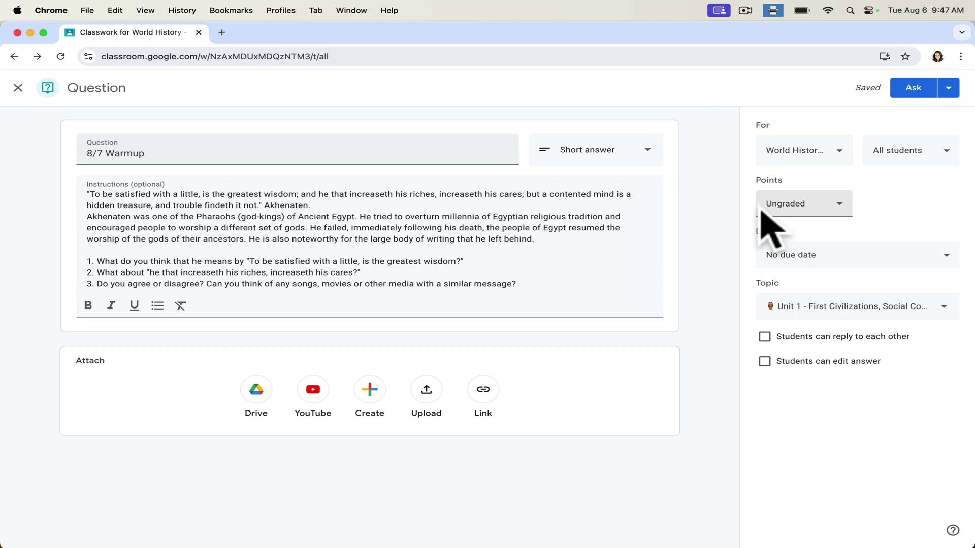
left_click(939, 158)
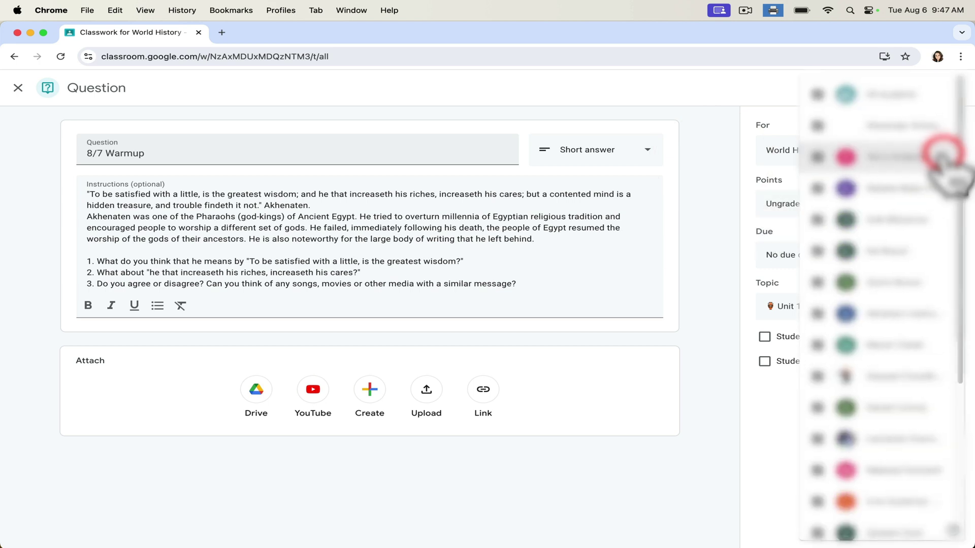
left_click(700, 181)
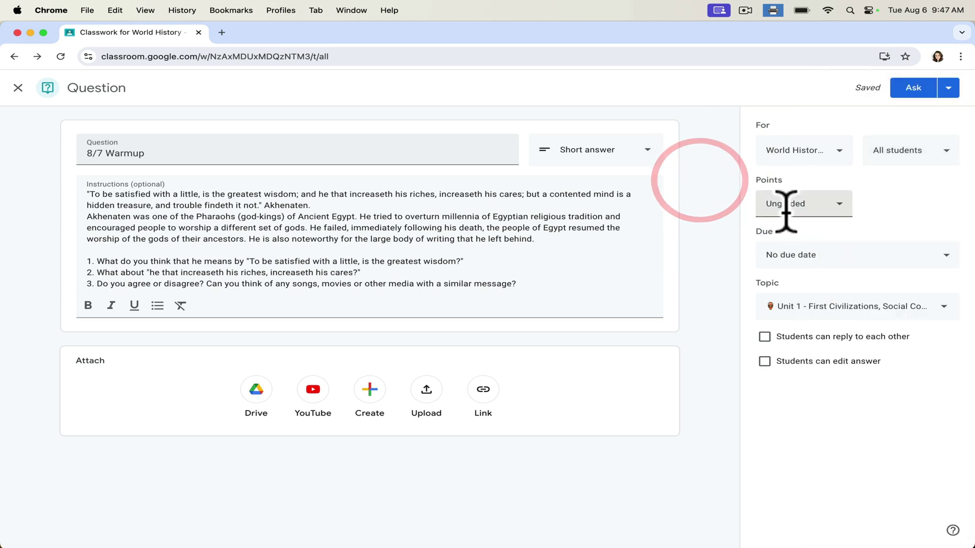
- Set the due date to August 7 and keep the Unit 1 topic
left_click(785, 258)
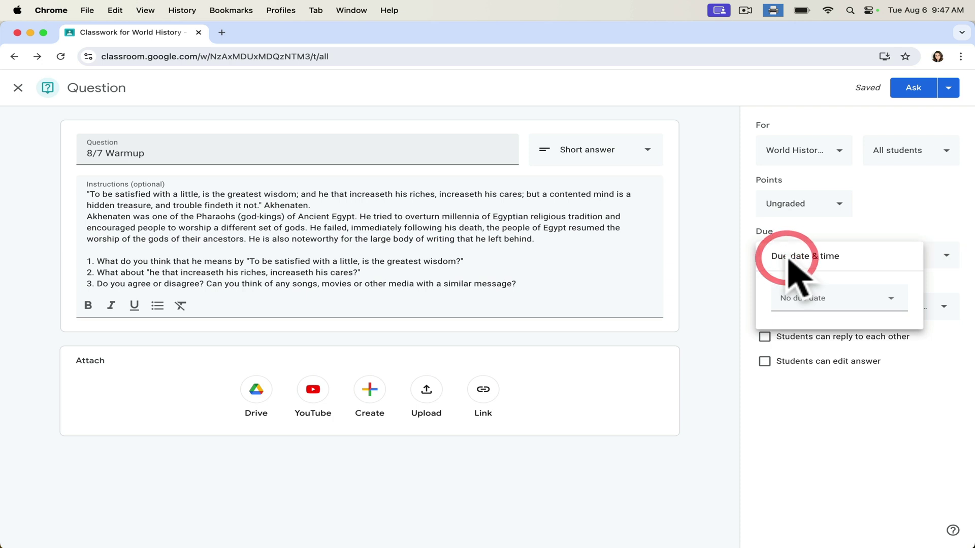
left_click(805, 302)
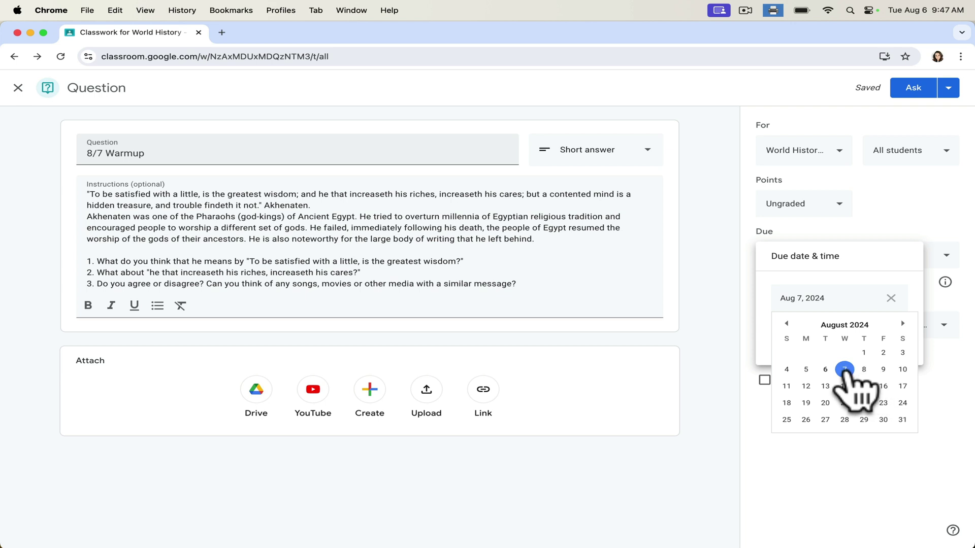
left_click(844, 371)
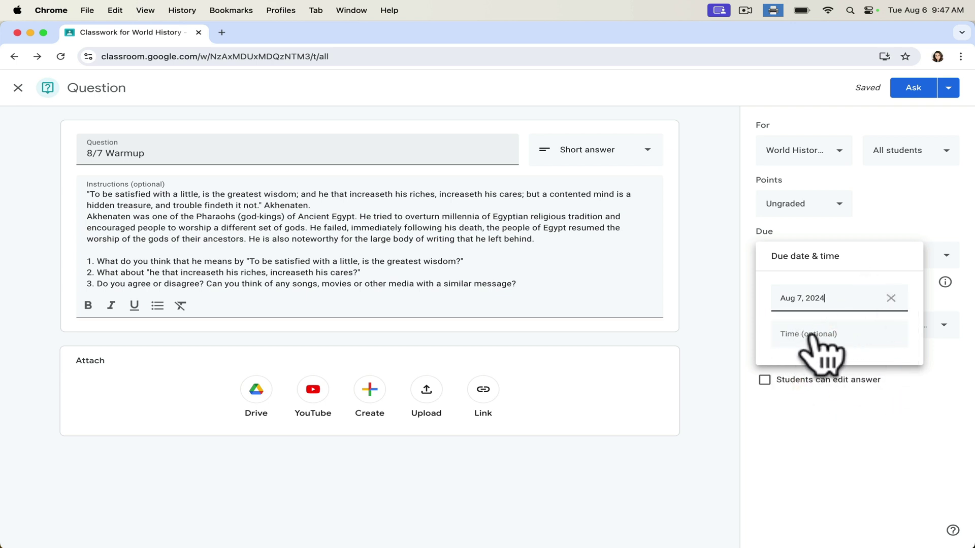
left_click(871, 225)
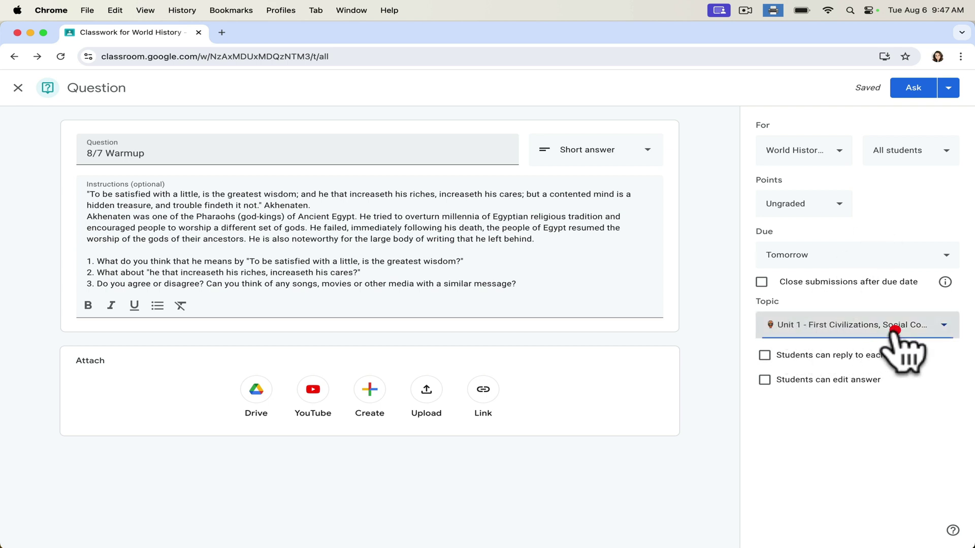
left_click(865, 335)
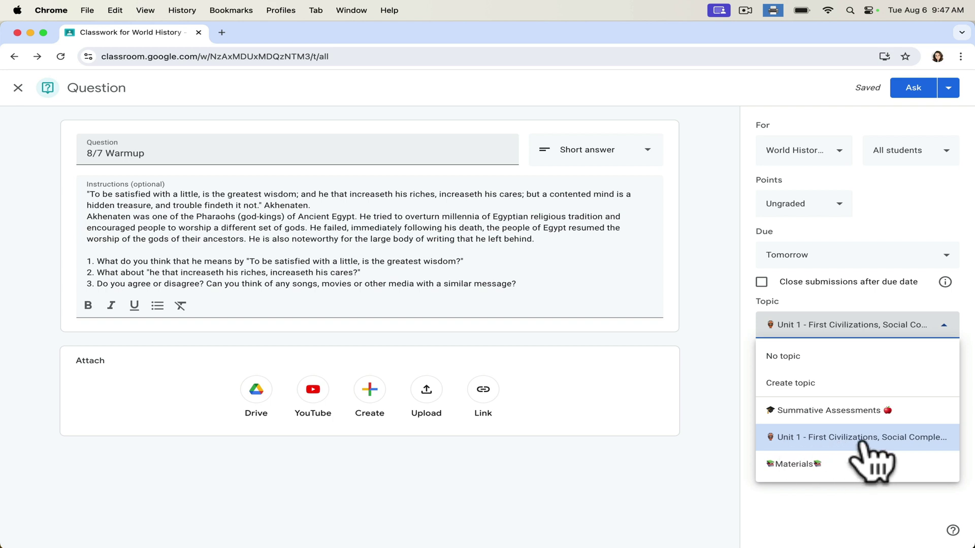
left_click(711, 369)
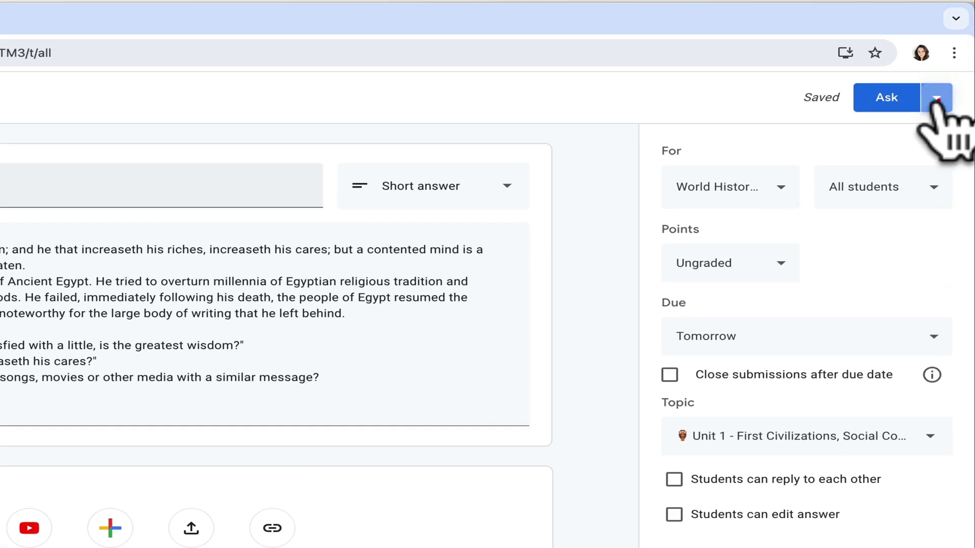
- Schedule the 8/7 Warmup question to post Aug 7 at 8:30 AM
left_click(936, 99)
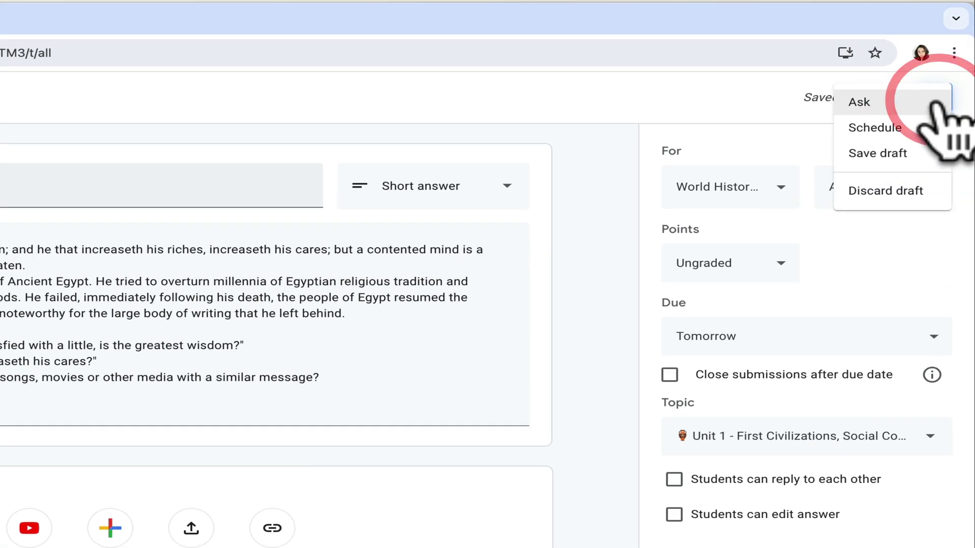
left_click(896, 130)
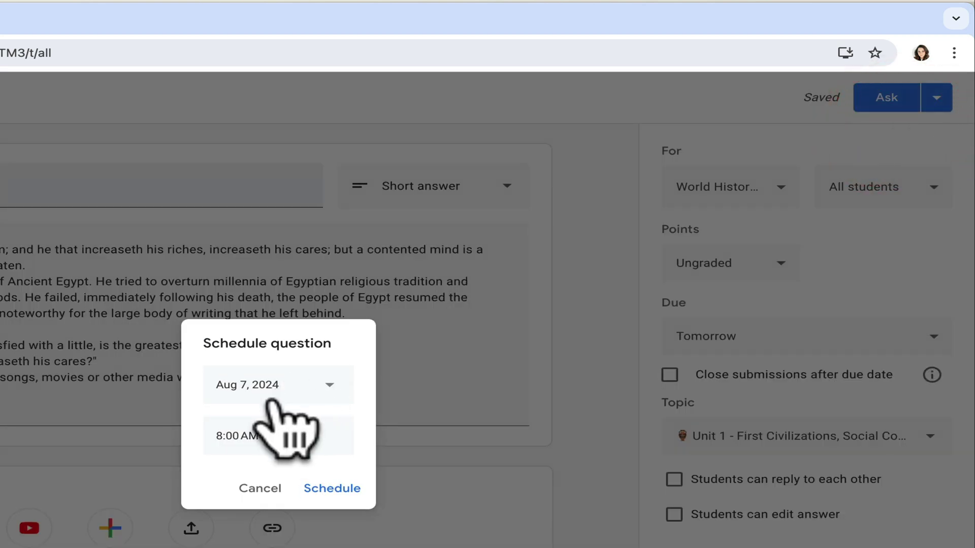
left_click(238, 435)
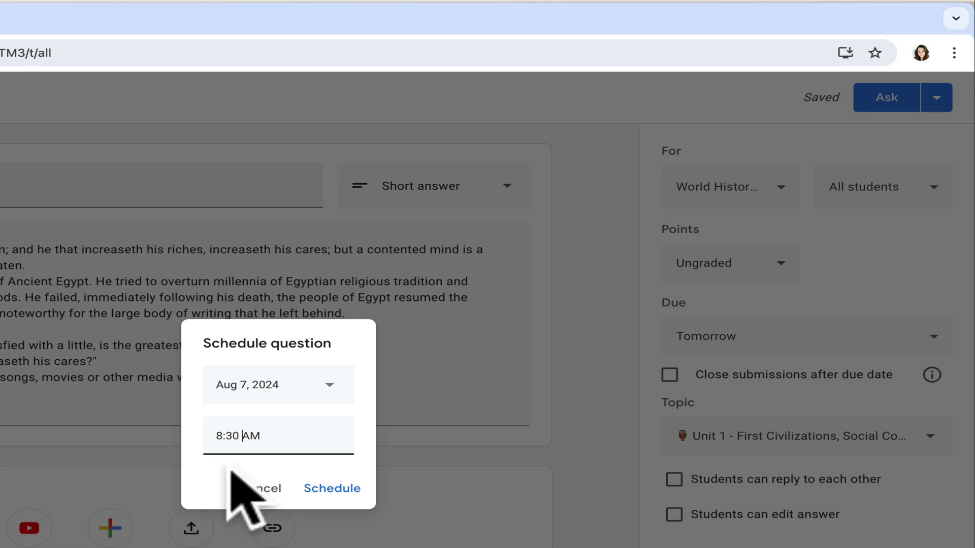
left_click(335, 488)
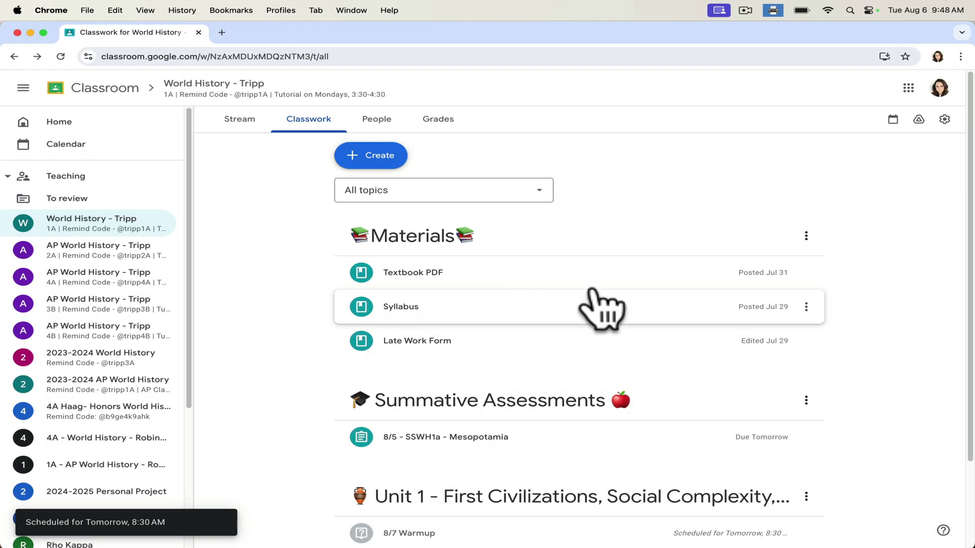
scroll(969, 244, "down", 3)
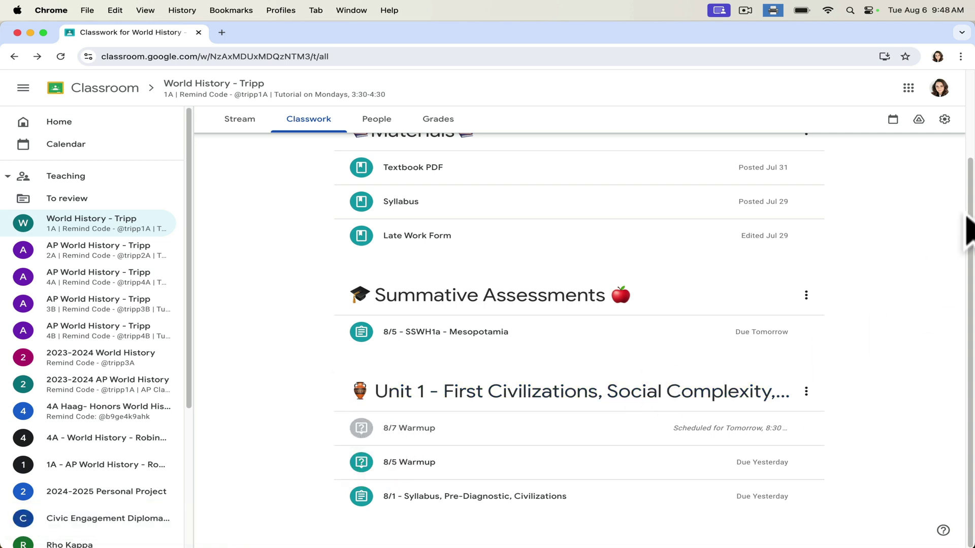
left_click_drag(970, 224, 969, 173)
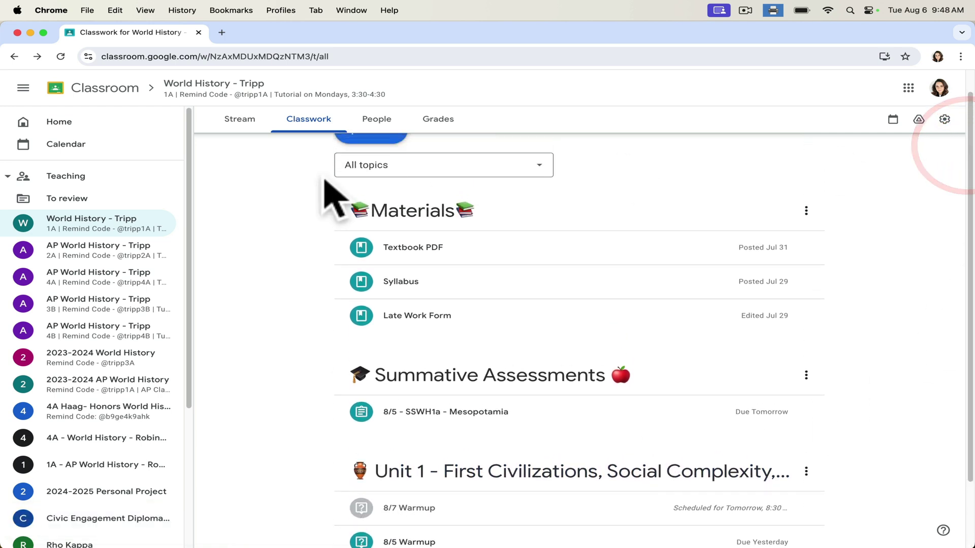
scroll(391, 246, "up", 1)
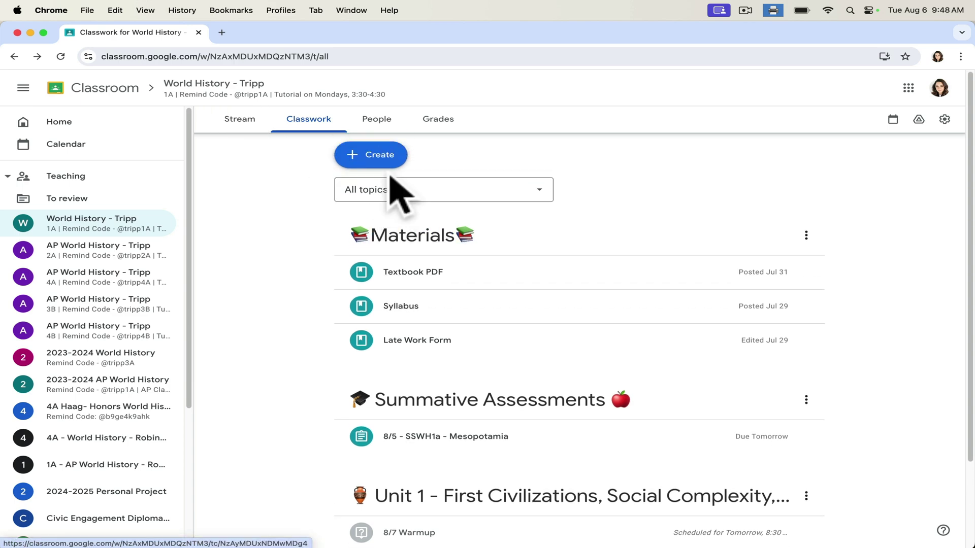
- Start a new Reuse post and browse the 2023-2024 World History posts
left_click(391, 155)
left_click(406, 298)
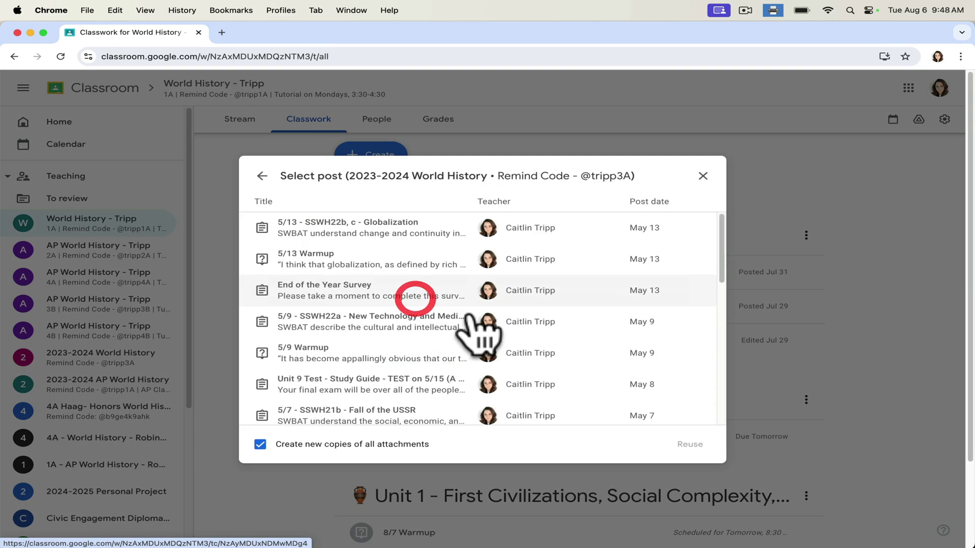
left_click_drag(721, 229, 700, 229)
left_click(383, 205)
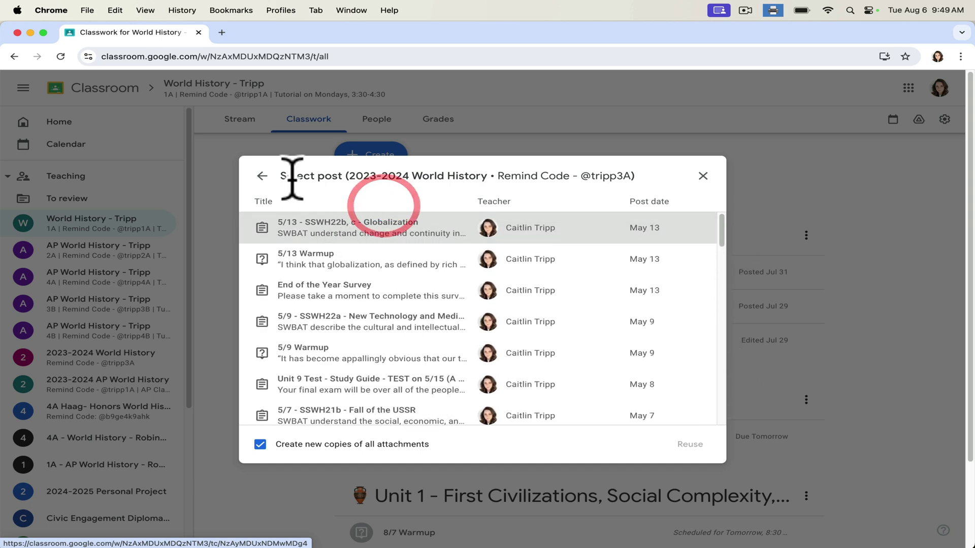
left_click(262, 175)
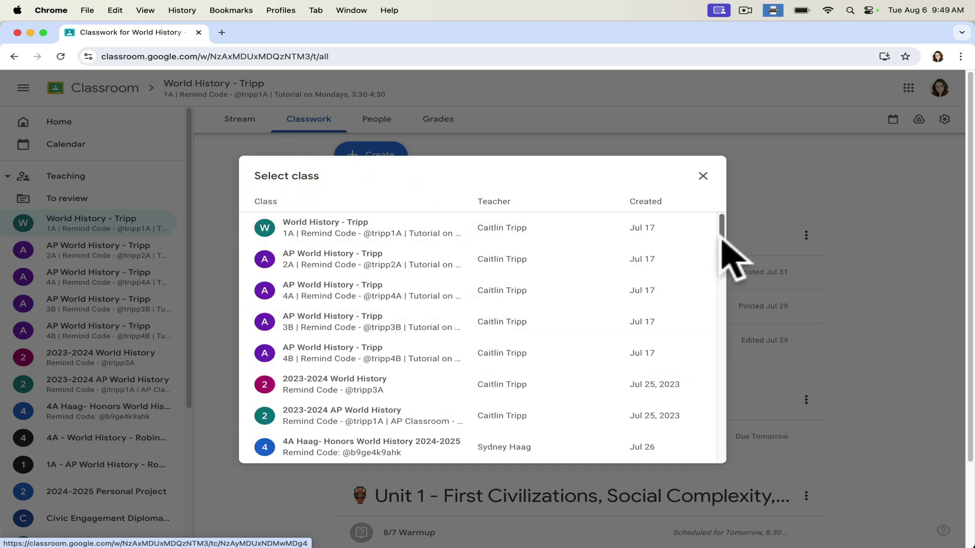
left_click_drag(721, 225, 714, 254)
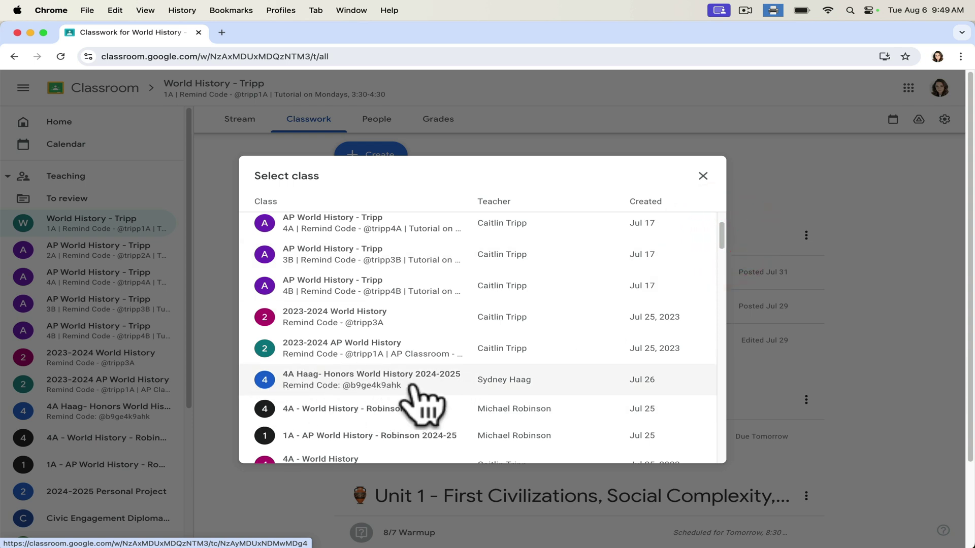
- Browse 4A Haag and World History - Tripp posts, then cancel without reusing anything
left_click(336, 386)
left_click_drag(723, 234, 716, 187)
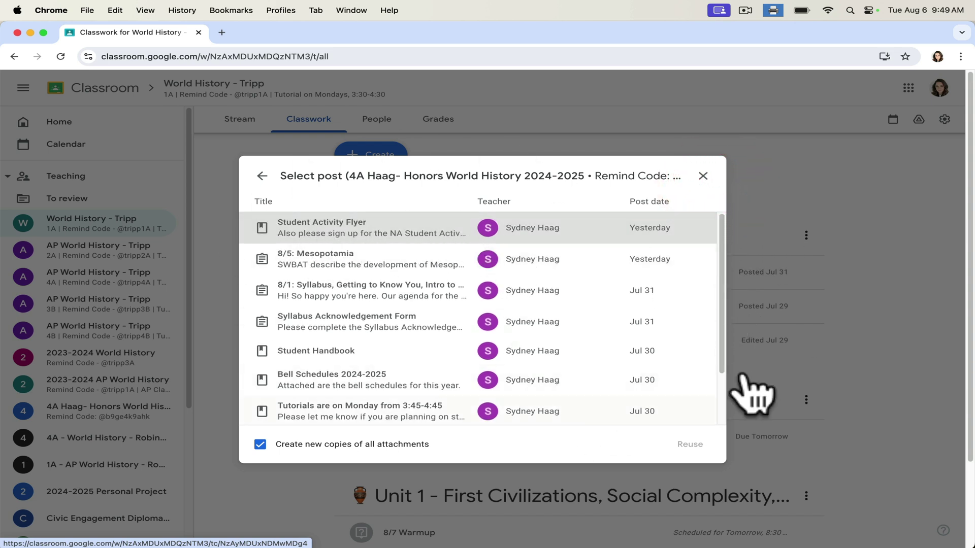
left_click(262, 176)
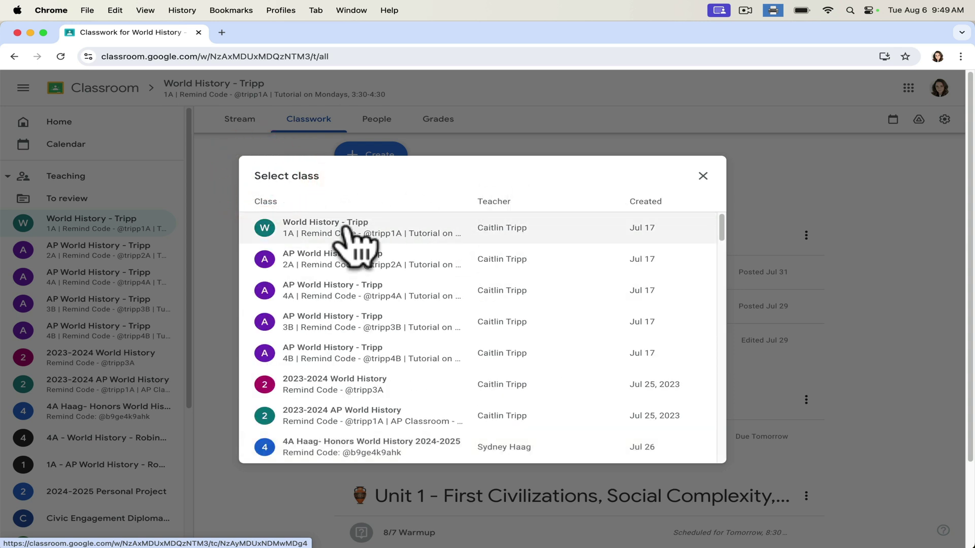
left_click(320, 237)
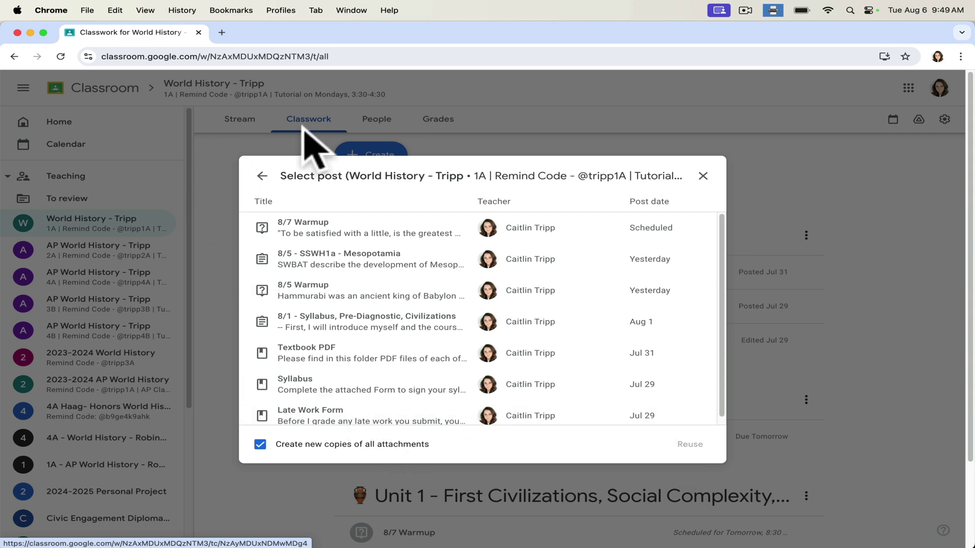
left_click(702, 177)
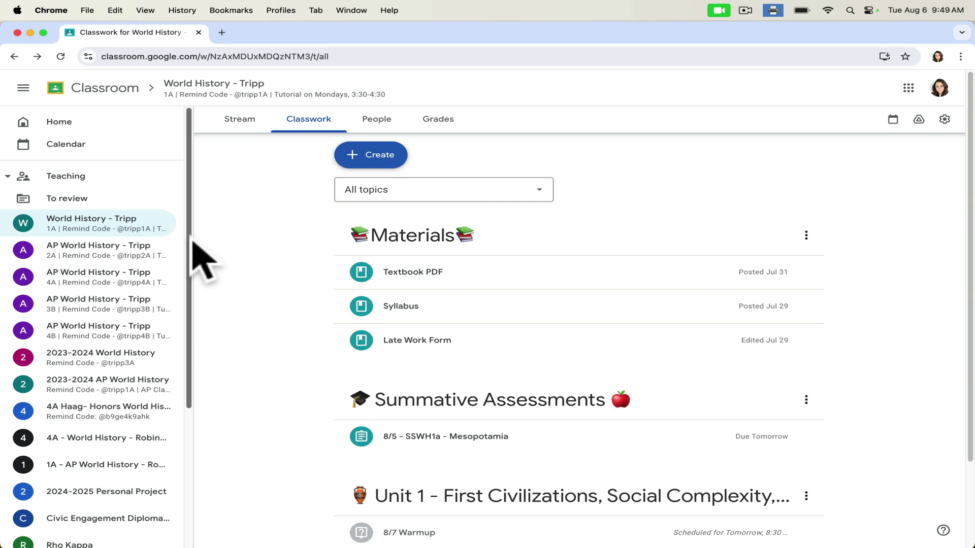
- Pass through 4A Haag and World History - Tripp, then open 2023-2024 World History's Stream
left_click(105, 410)
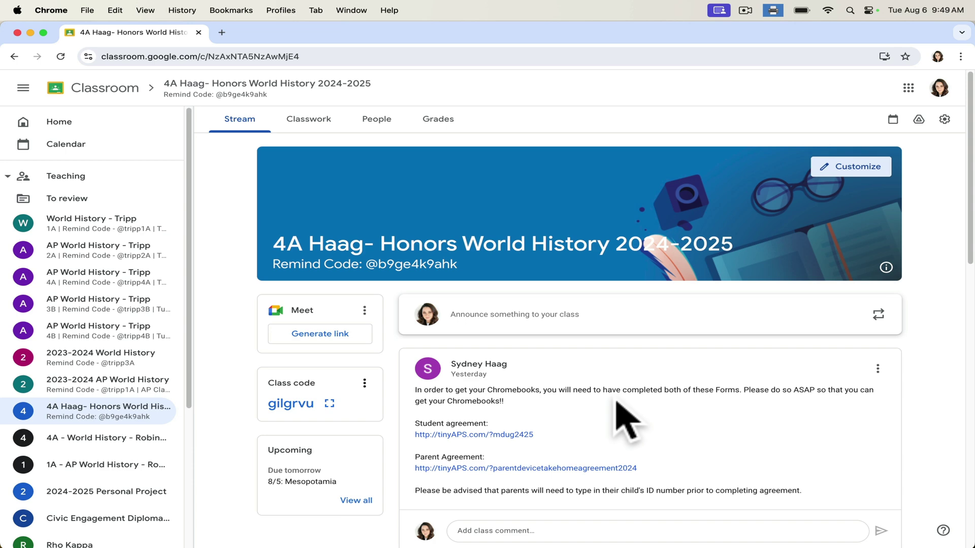
left_click(51, 214)
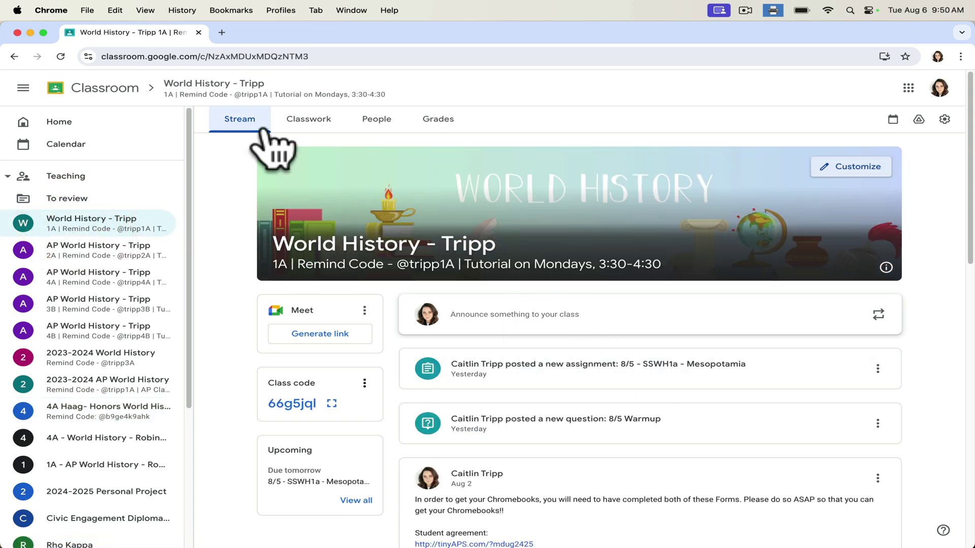
left_click(283, 121)
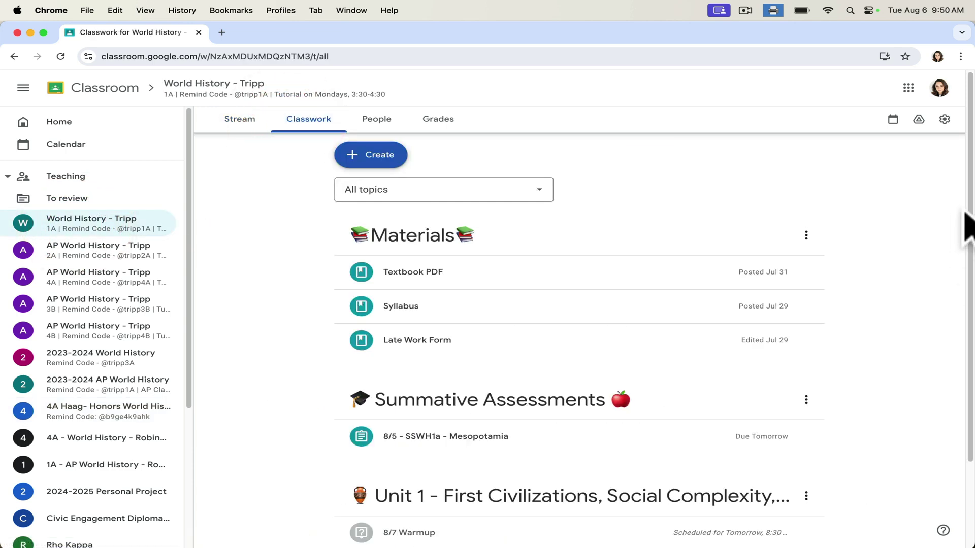
scroll(966, 315, "down", 3)
left_click(961, 310)
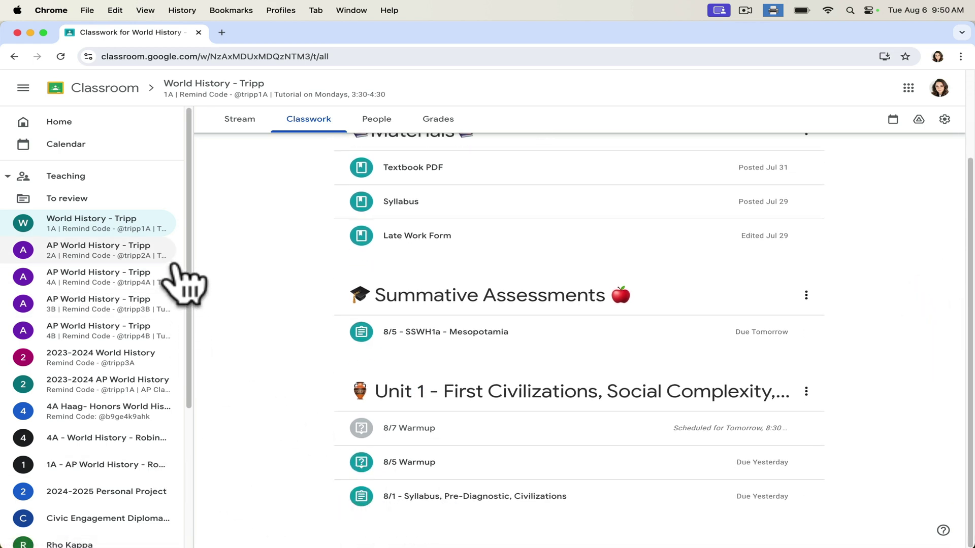
left_click_drag(189, 289, 196, 305)
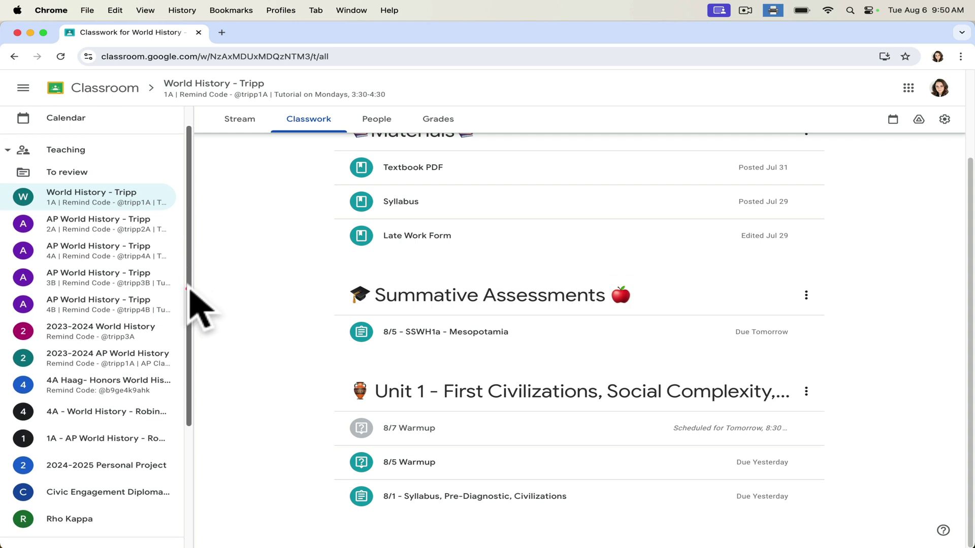
left_click(136, 339)
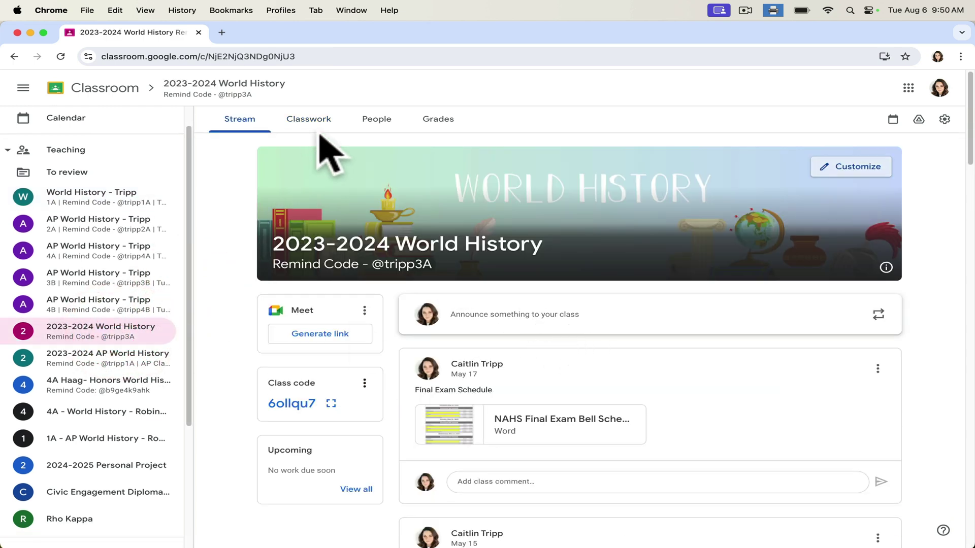
- Expand 8/7 - SSWH1a - Ancient Egypt in the classwork and view its full instructions
left_click(309, 120)
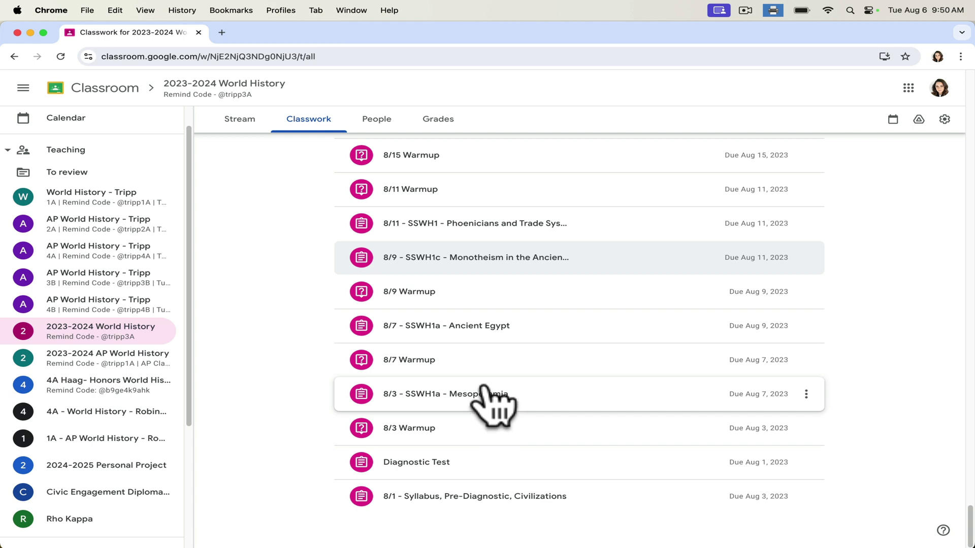
left_click(479, 325)
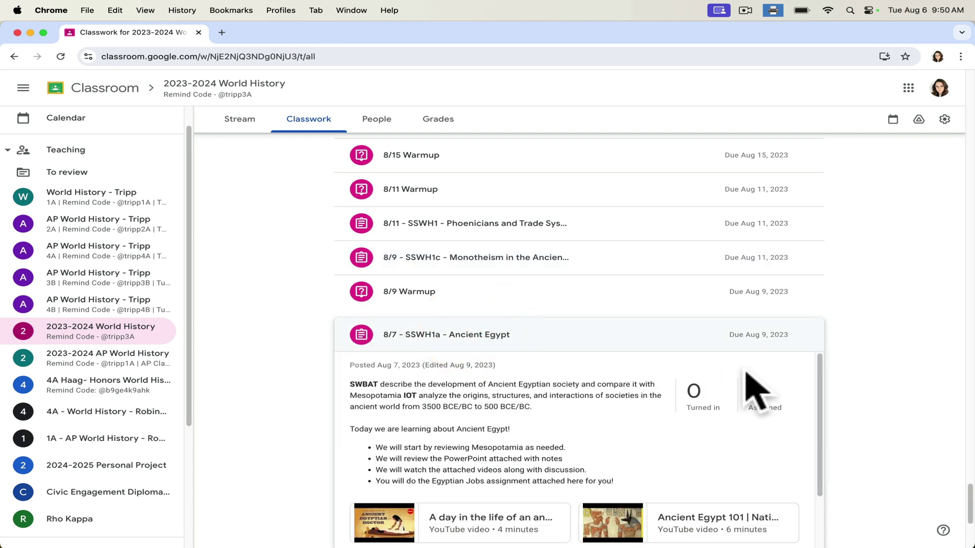
scroll(970, 508, "down", 5)
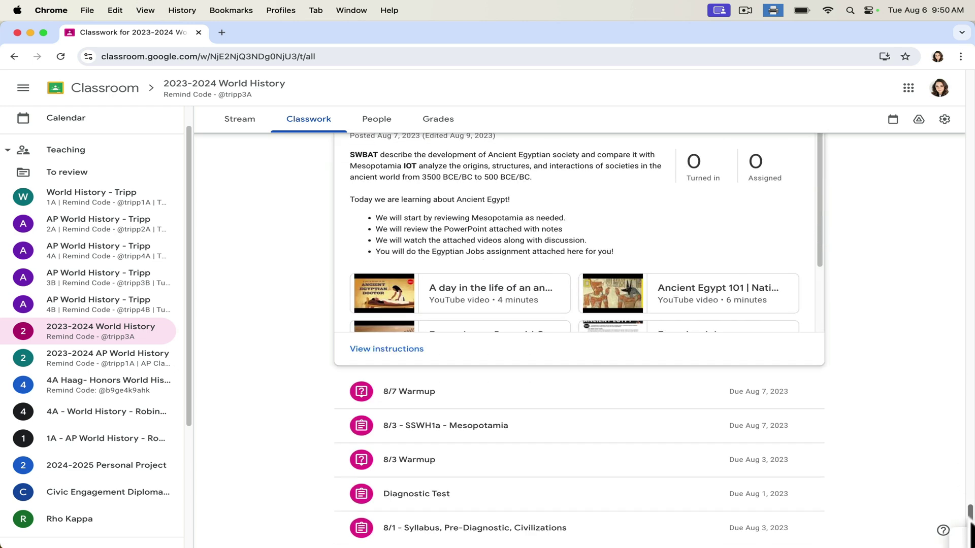
left_click(406, 349)
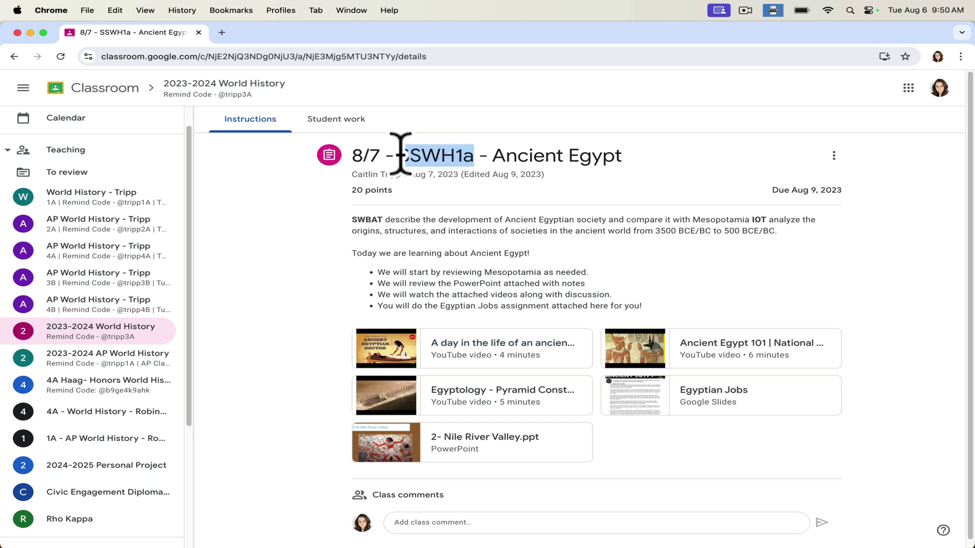
- Highlight the Ancient Egypt standard code and SWBAT objective, then return to World History - Tripp
left_click_drag(403, 155, 464, 155)
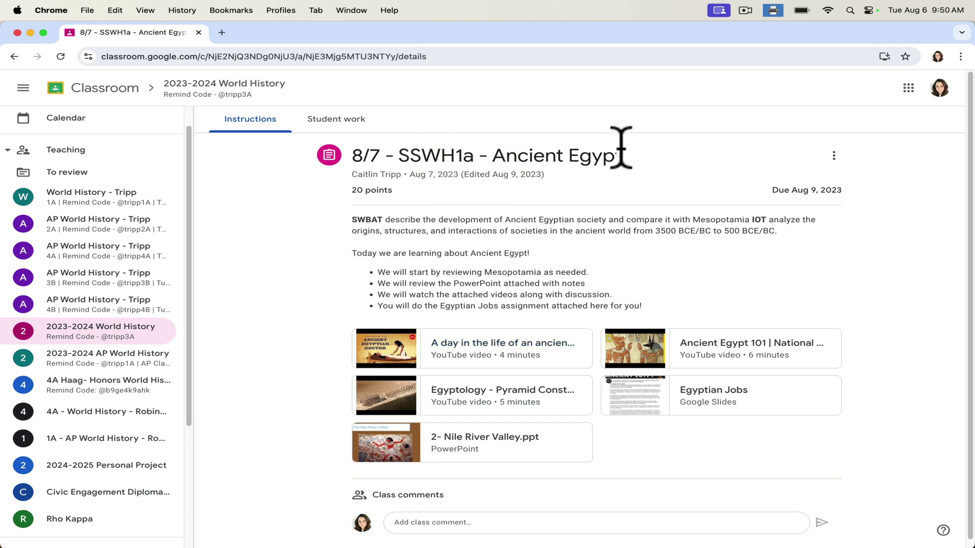
left_click_drag(352, 218, 803, 234)
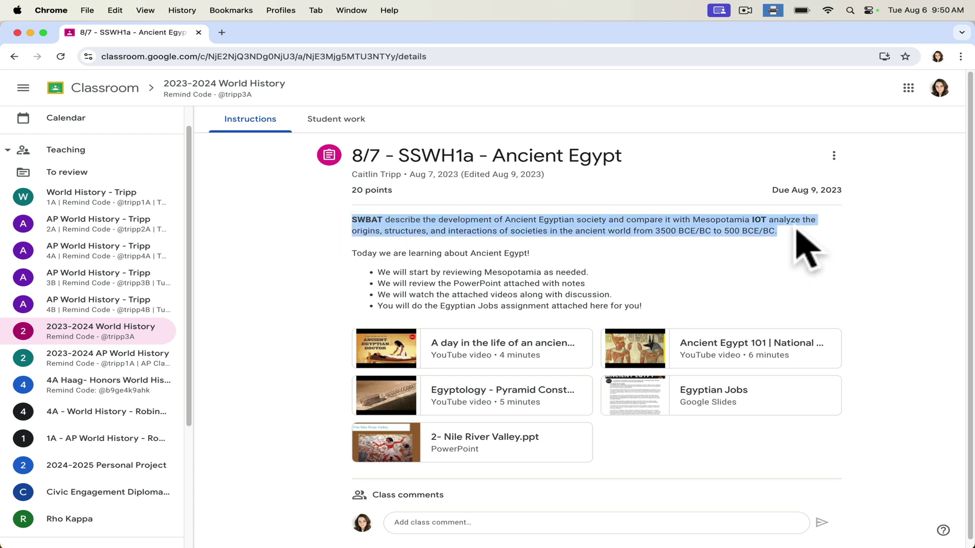
left_click(766, 235)
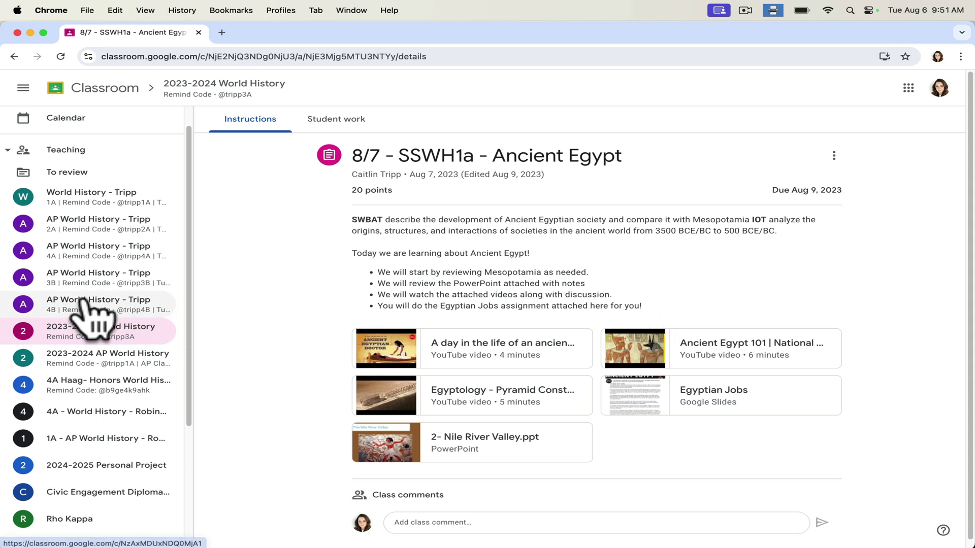
left_click(93, 203)
- In World History - Tripp Classwork, expand the Late Work Form to read its policy, then collapse it
left_click(300, 129)
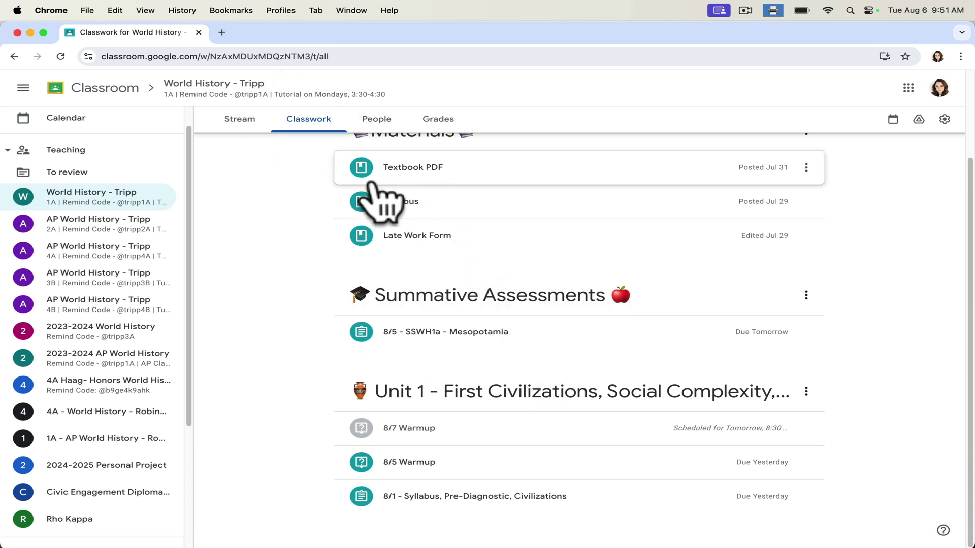
scroll(968, 272, "up", 2)
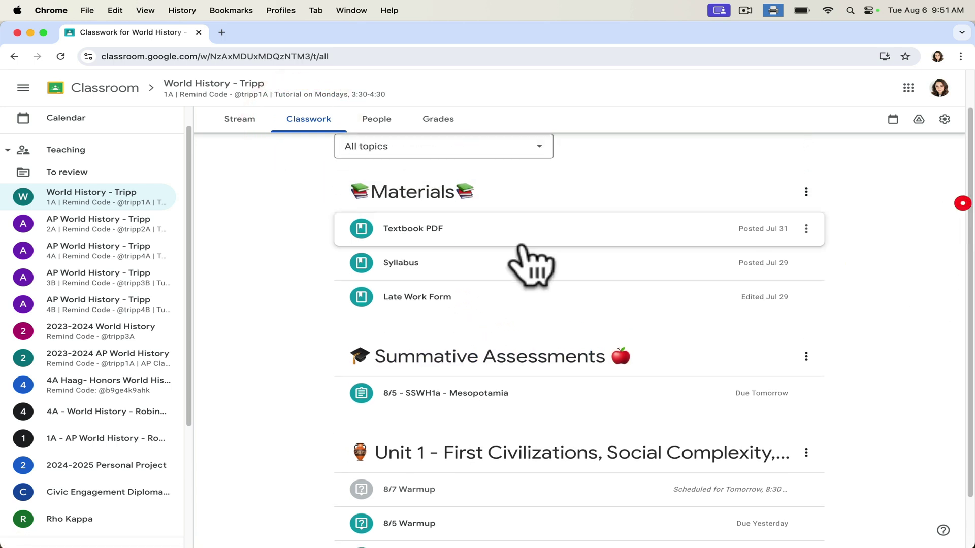
left_click(416, 305)
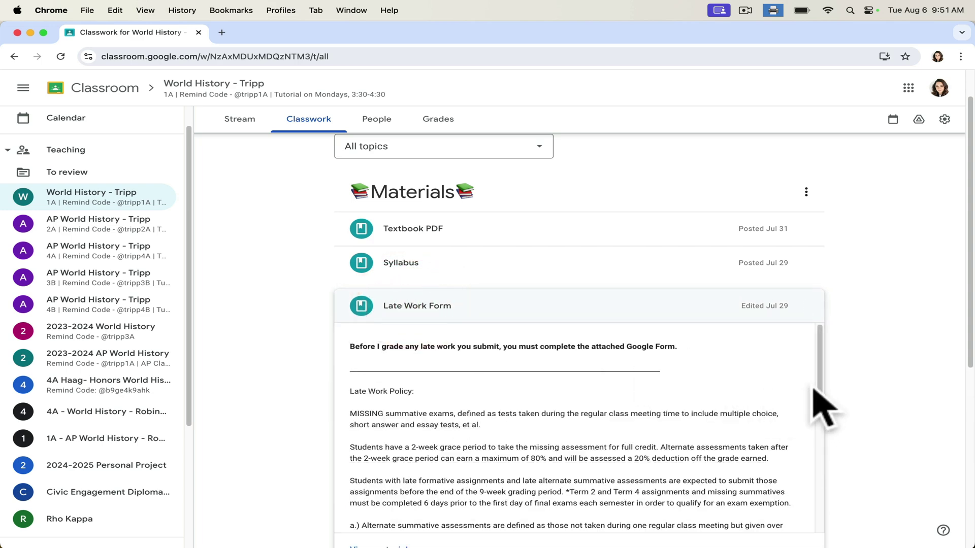
scroll(843, 380, "down", 5)
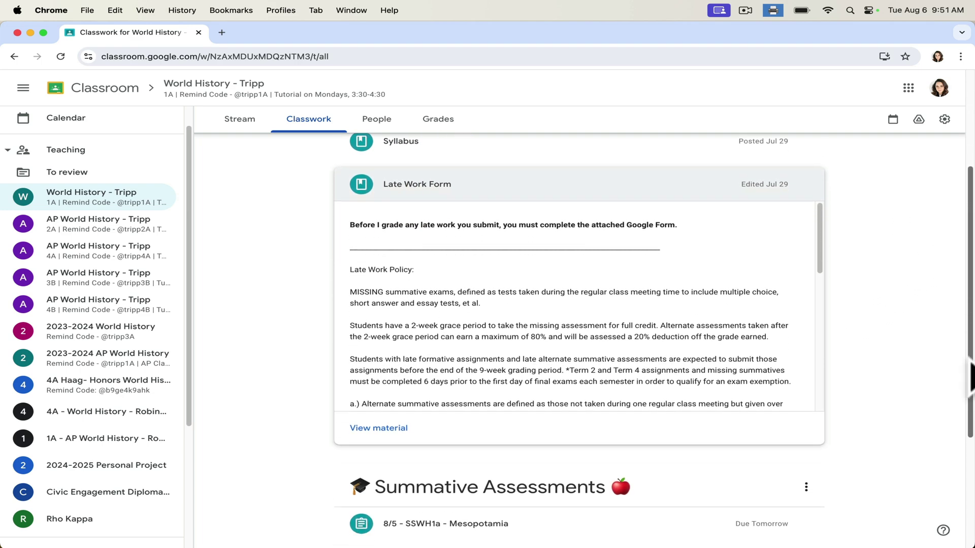
left_click_drag(819, 224, 809, 376)
left_click(881, 304)
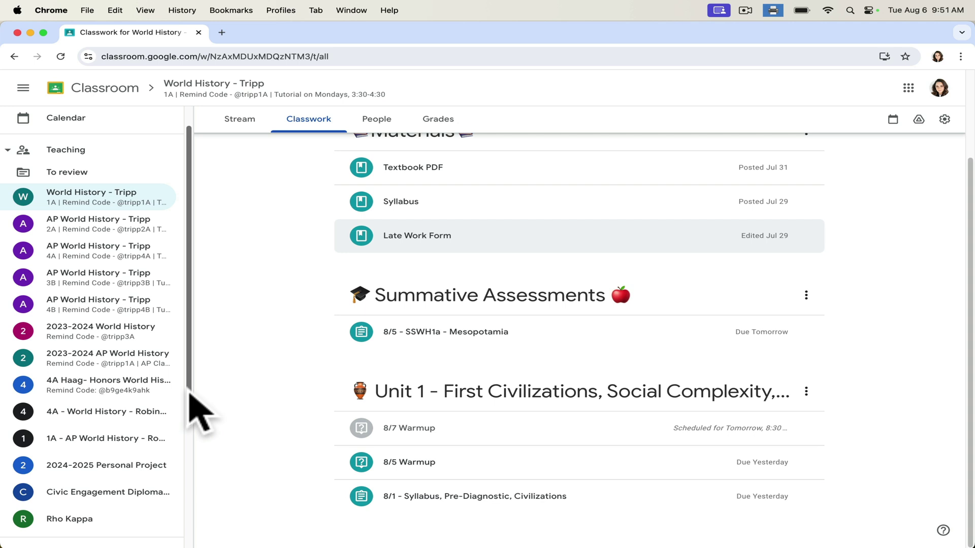
- Read the instructions of the 8/5 - Civilizations and River Valleys assignment in AP World History - Tripp 2A
left_click(135, 226)
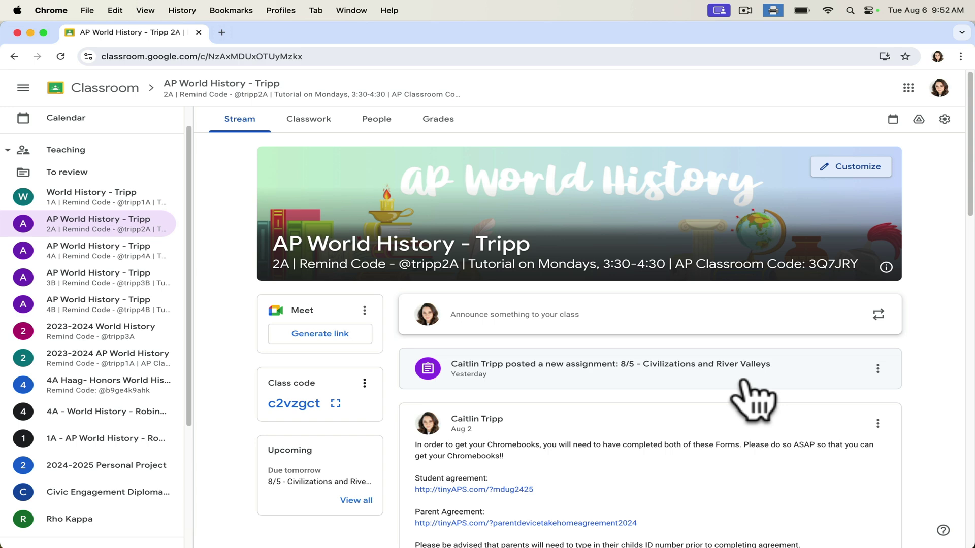
left_click(641, 378)
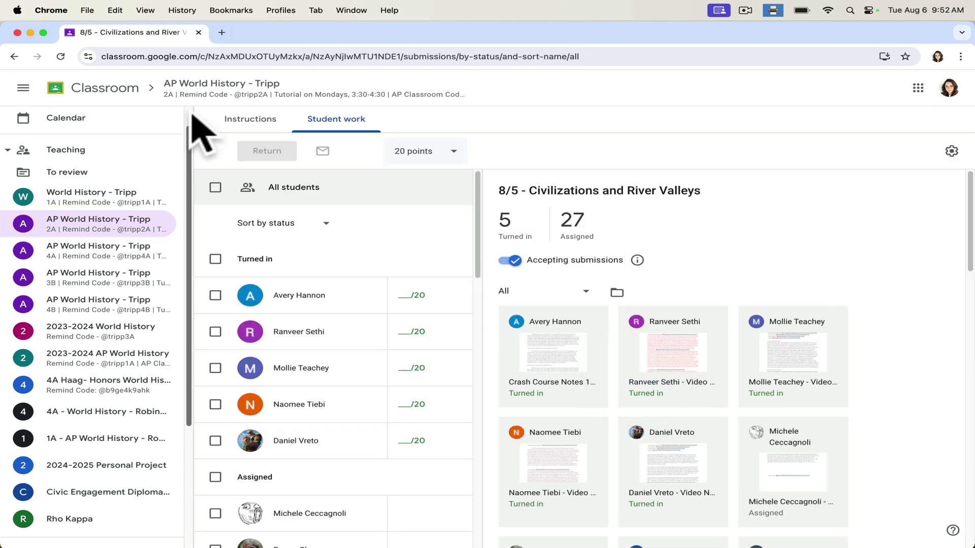
left_click(244, 122)
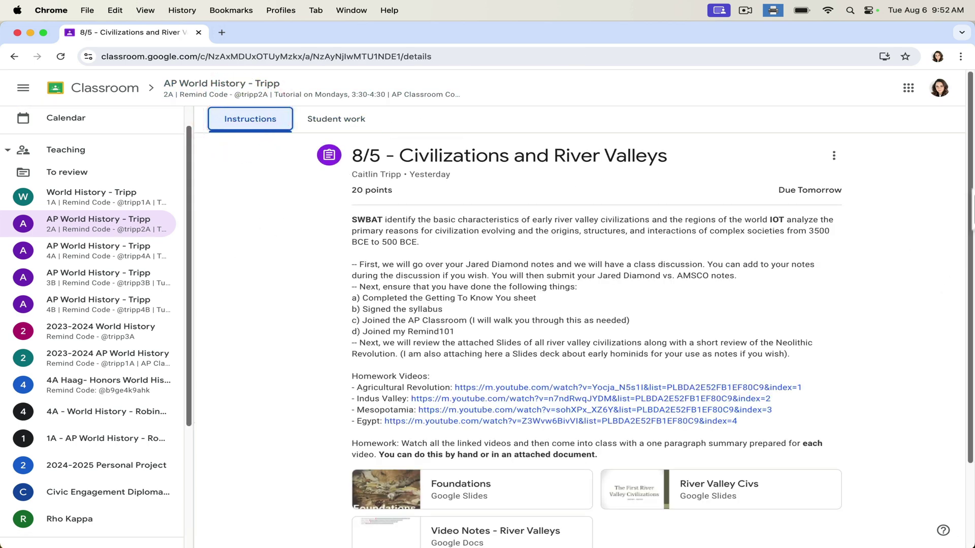
scroll(965, 203, "down", 3)
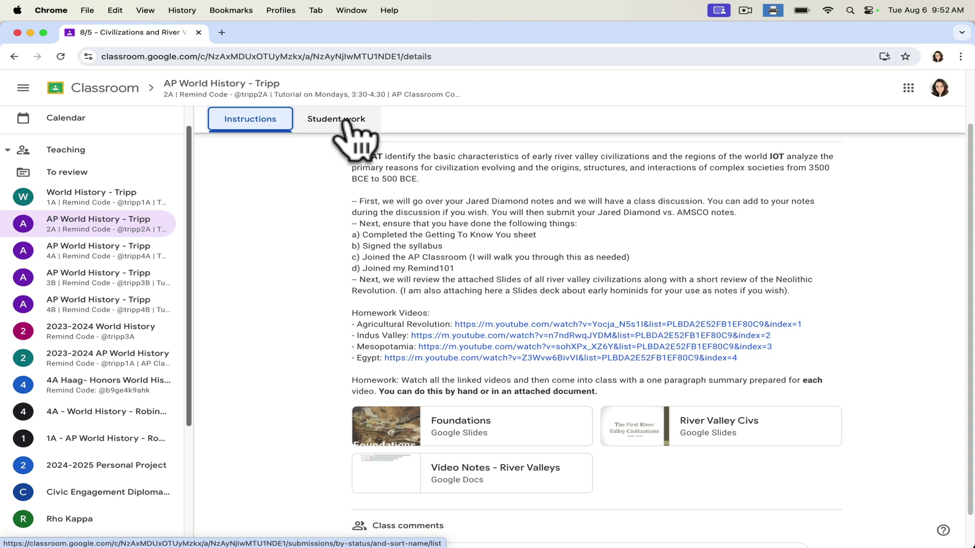
scroll(350, 136, "up", 3)
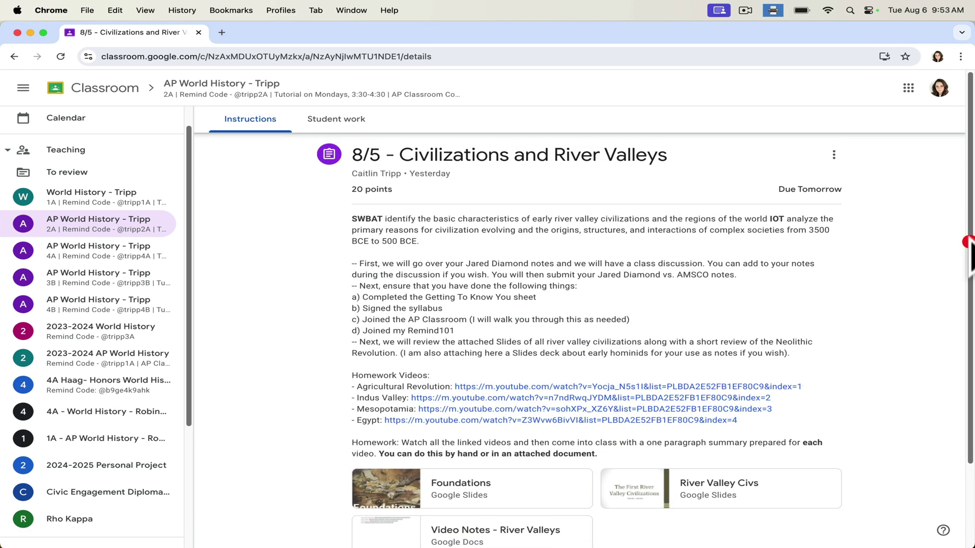
- Return to the World History - Tripp class stream from the sidebar
left_click(969, 244)
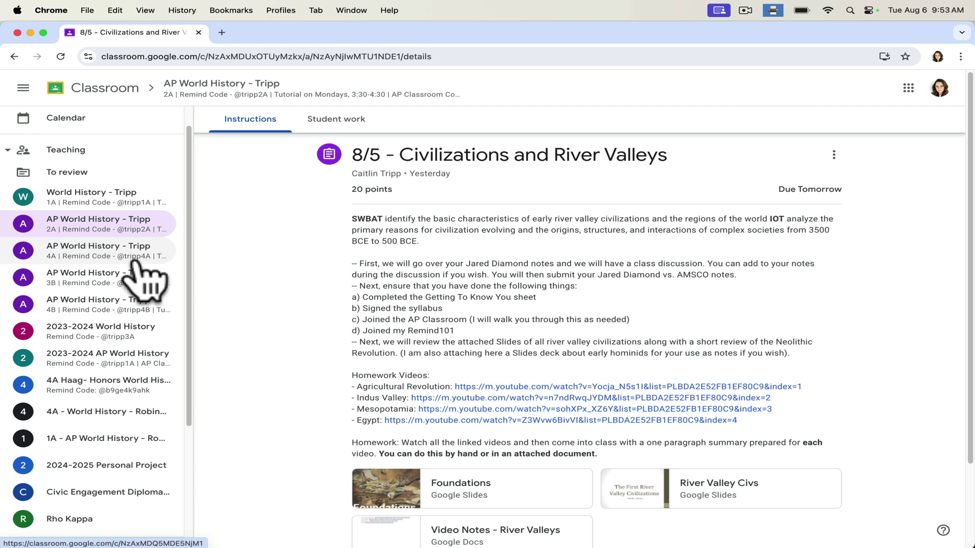
left_click_drag(192, 242, 192, 224)
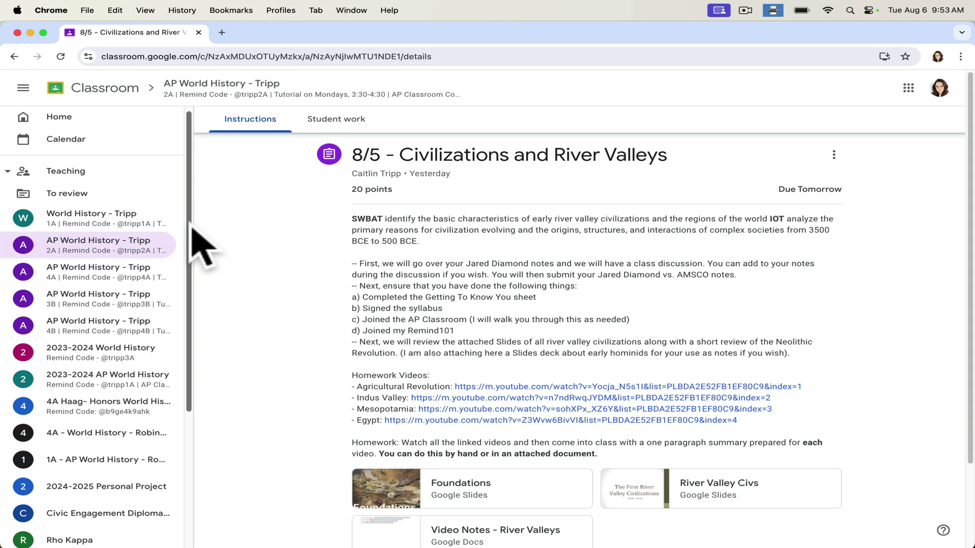
left_click(153, 219)
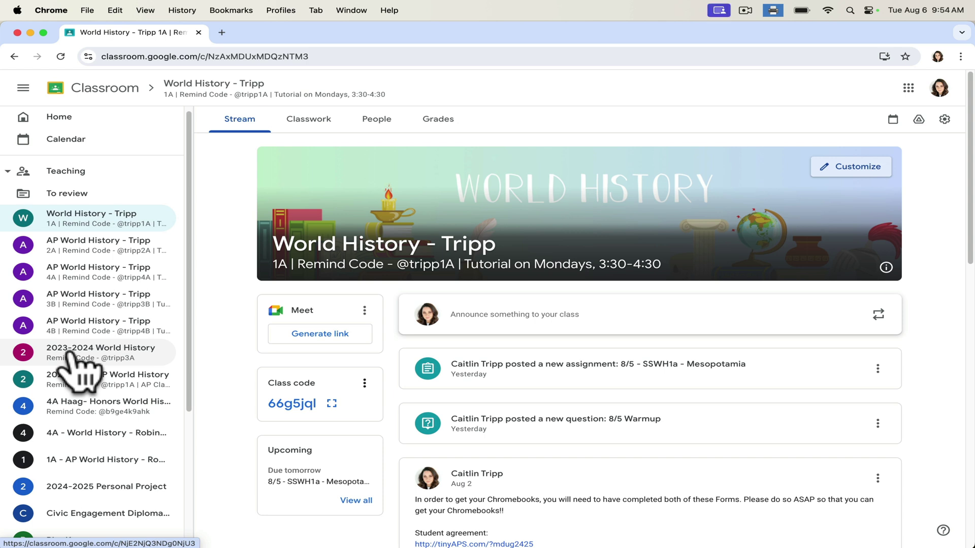
- In 2023-2024 World History Classwork, expand the 8/9 SSWH1c row to list its five attachments
left_click(71, 354)
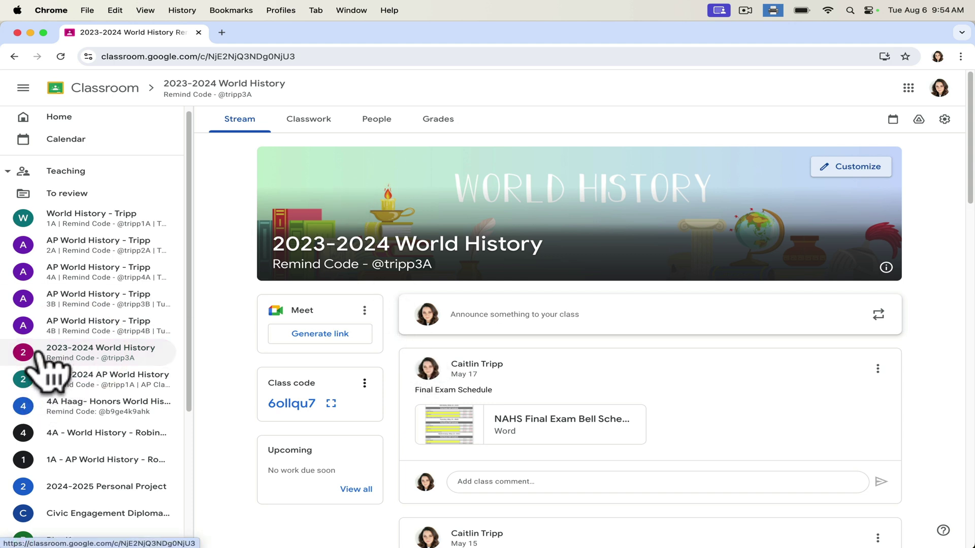
left_click(308, 121)
left_click(968, 517)
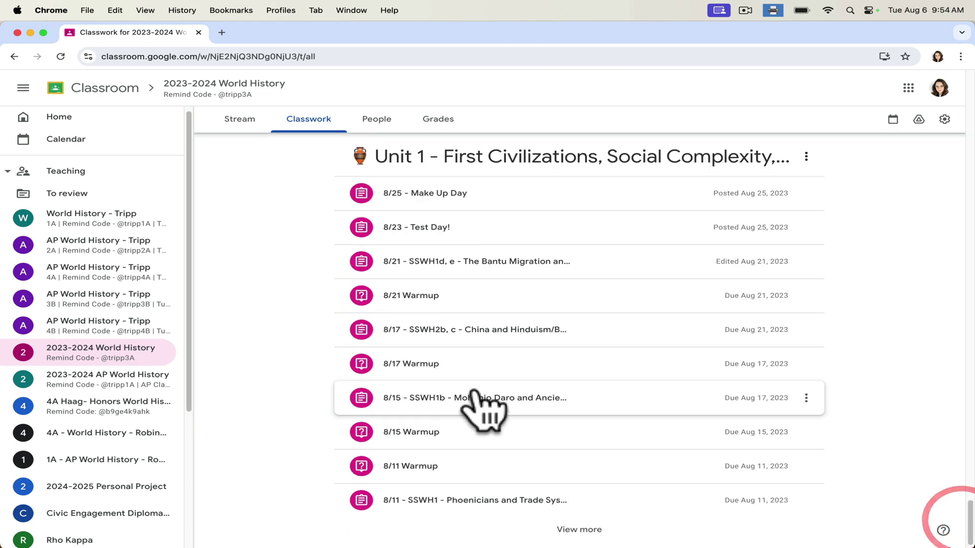
left_click(564, 528)
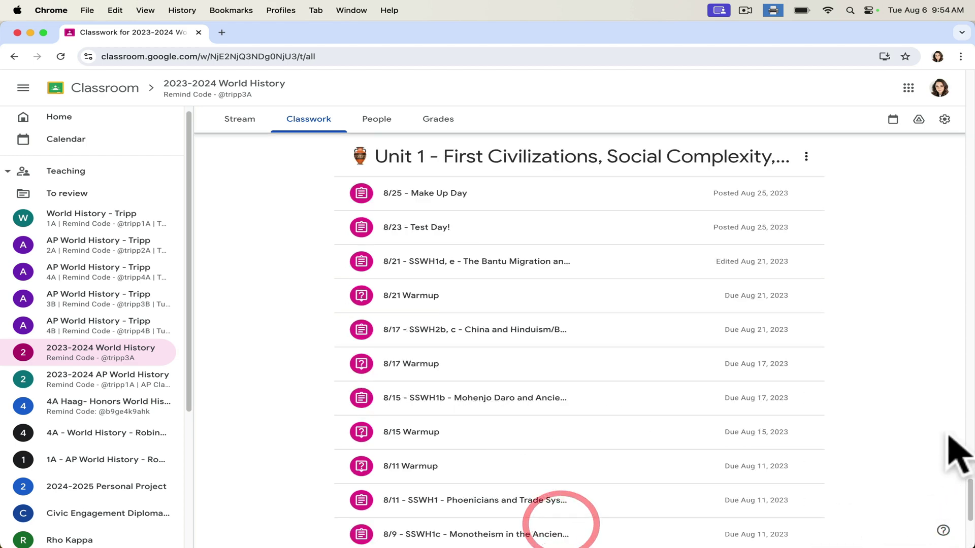
left_click(969, 507)
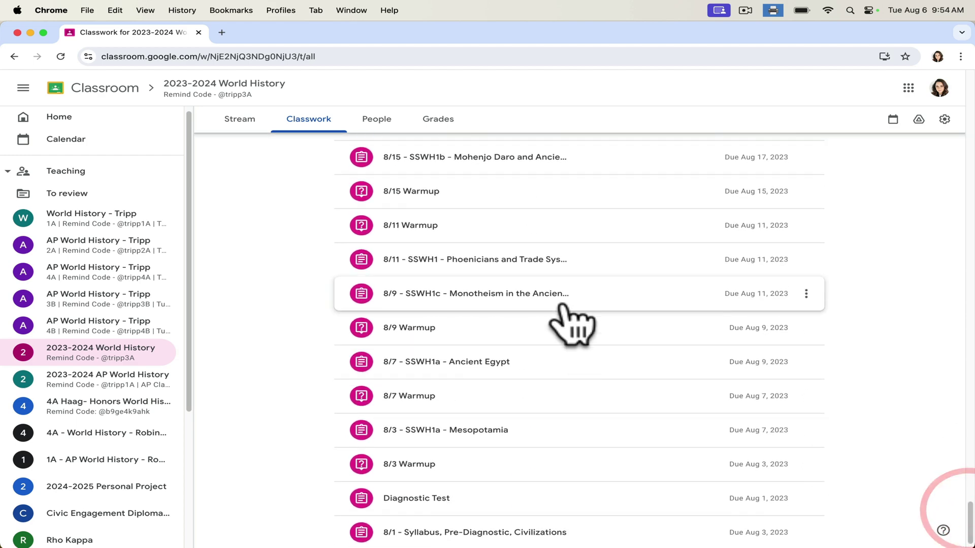
left_click(563, 305)
scroll(818, 350, "down", 1)
left_click_drag(819, 347, 821, 414)
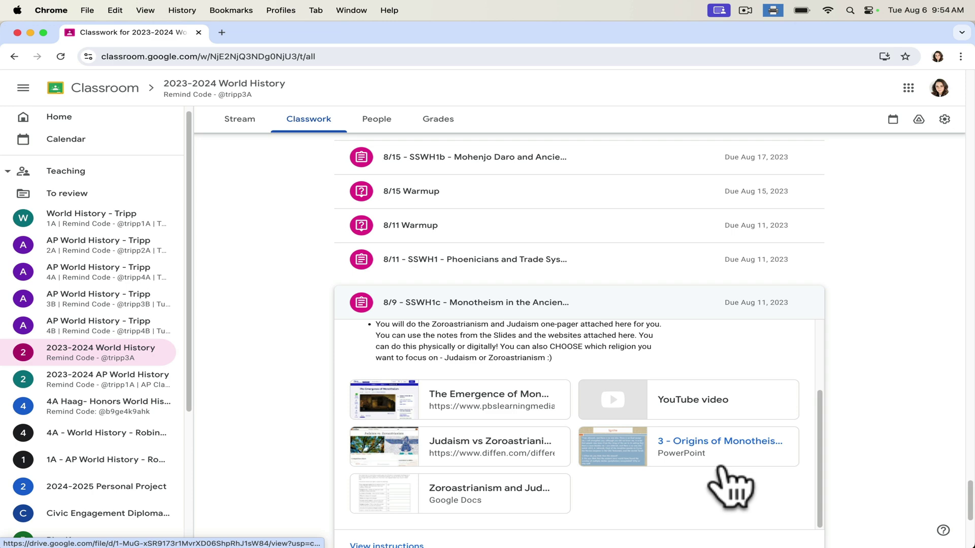
- Open the attached Zoroastrianism and Judaism One-Pager Google Doc
left_click(485, 493)
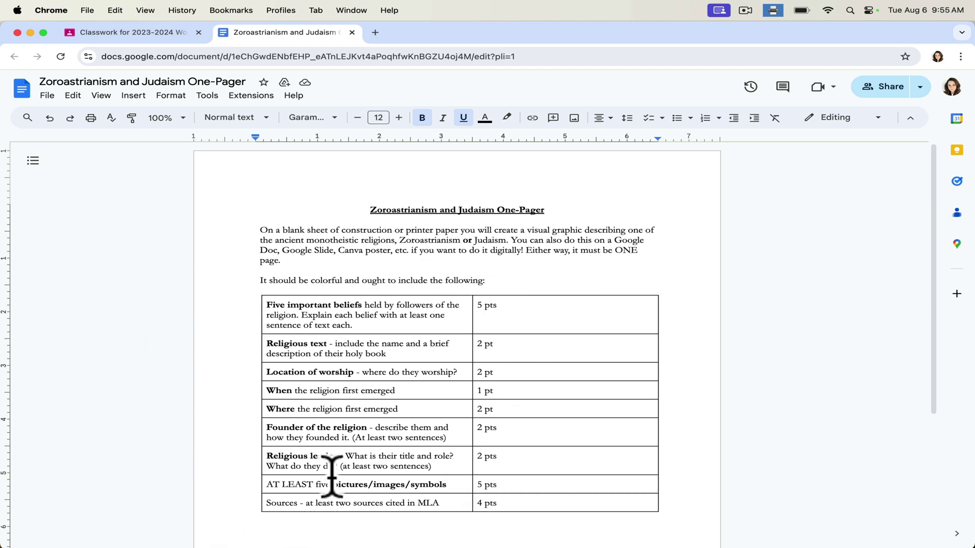
- Back in Classroom, open the 8/9 SSWH1c assignment's full instructions and dismiss the call notification
left_click(108, 34)
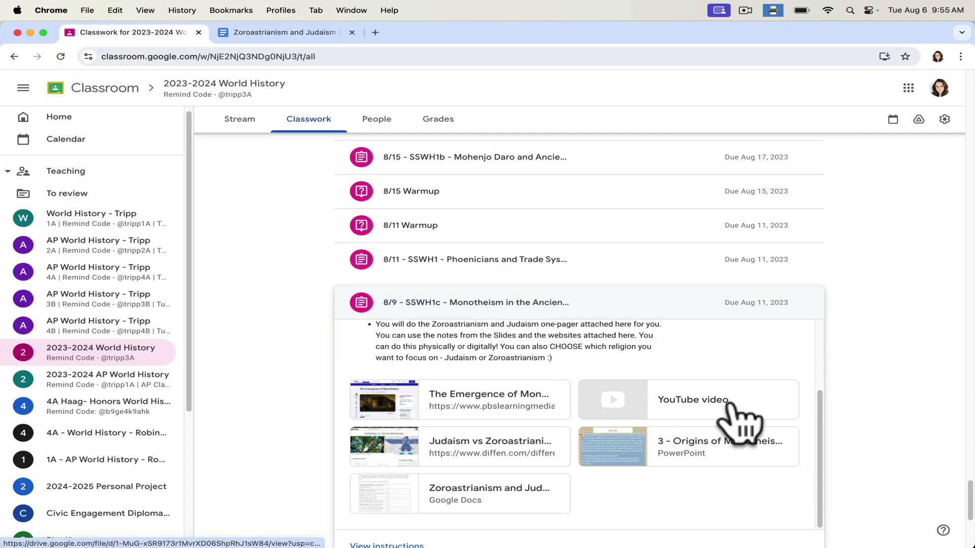
scroll(967, 498, "down", 3)
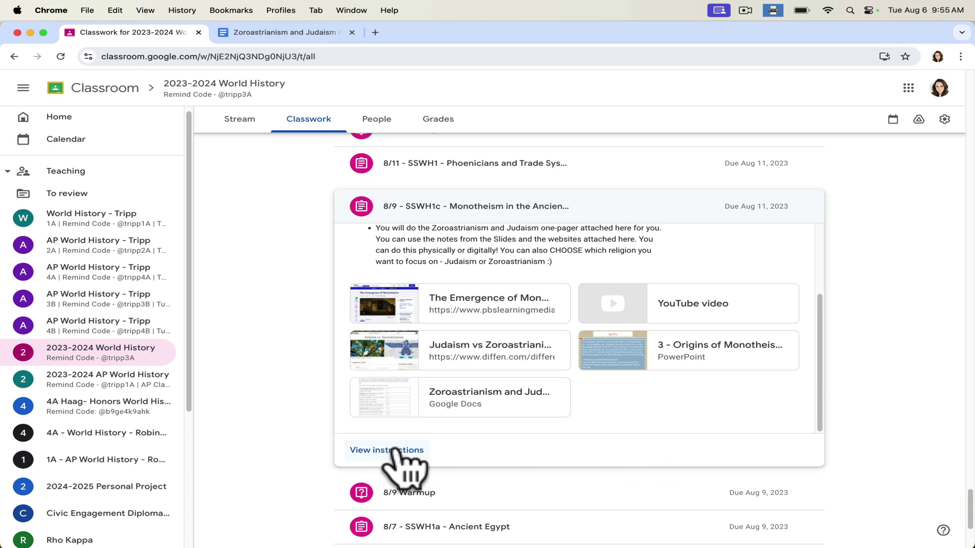
left_click(401, 452)
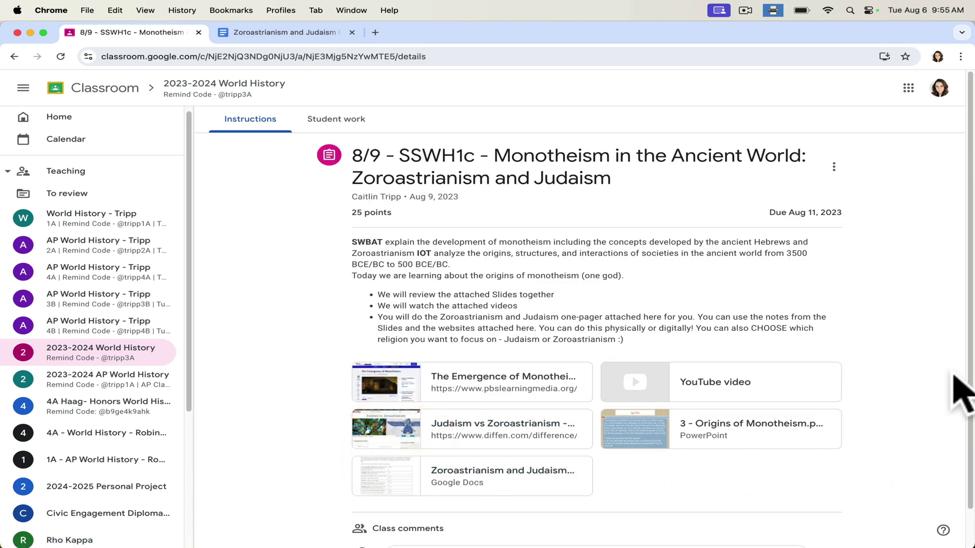
scroll(959, 391, "down", 2)
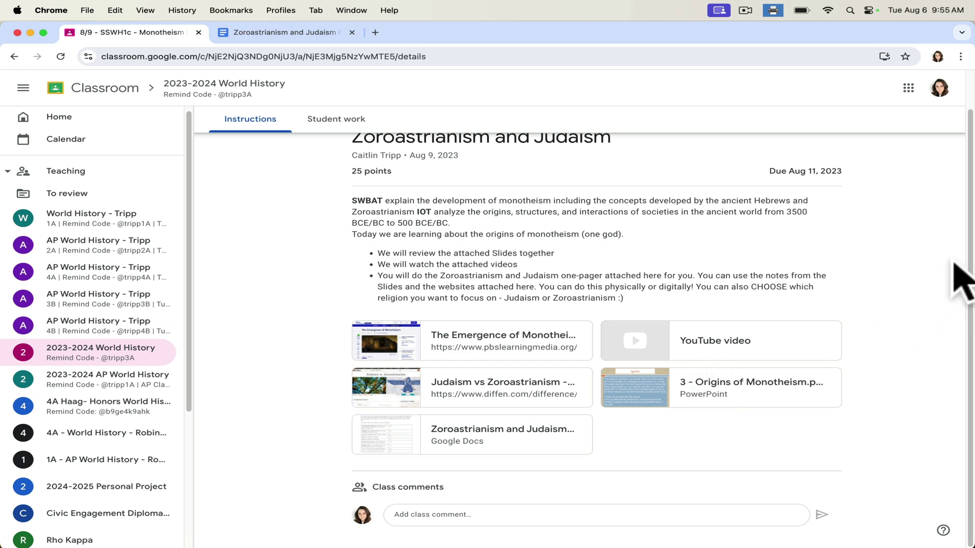
left_click_drag(969, 271, 970, 231)
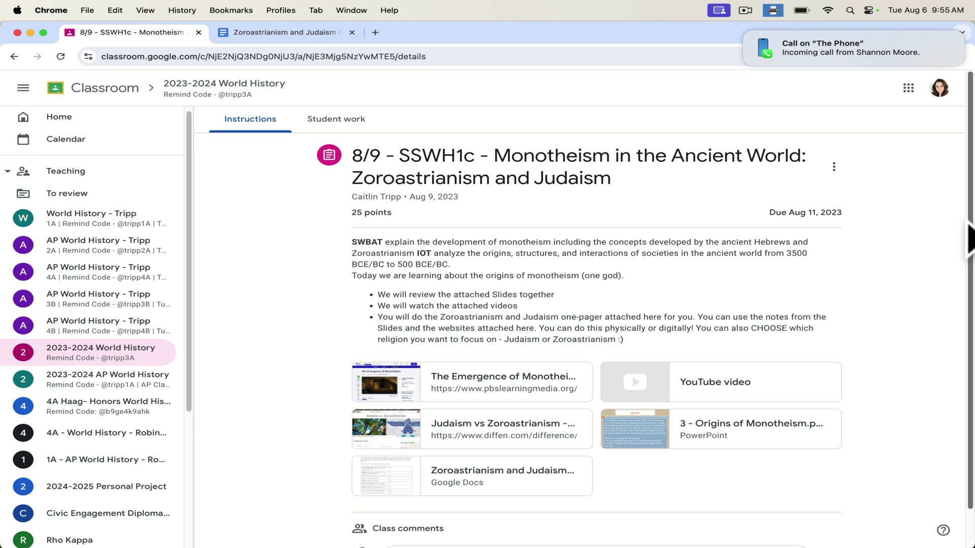
left_click(746, 31)
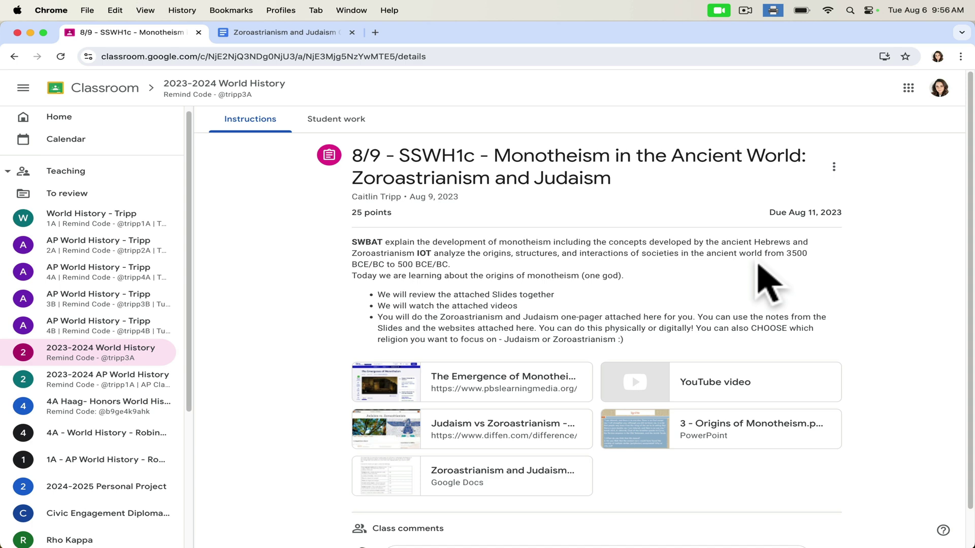
scroll(132, 358, "down", 1)
- Open the 2023-2024 AP World History Classwork list
left_click(130, 360)
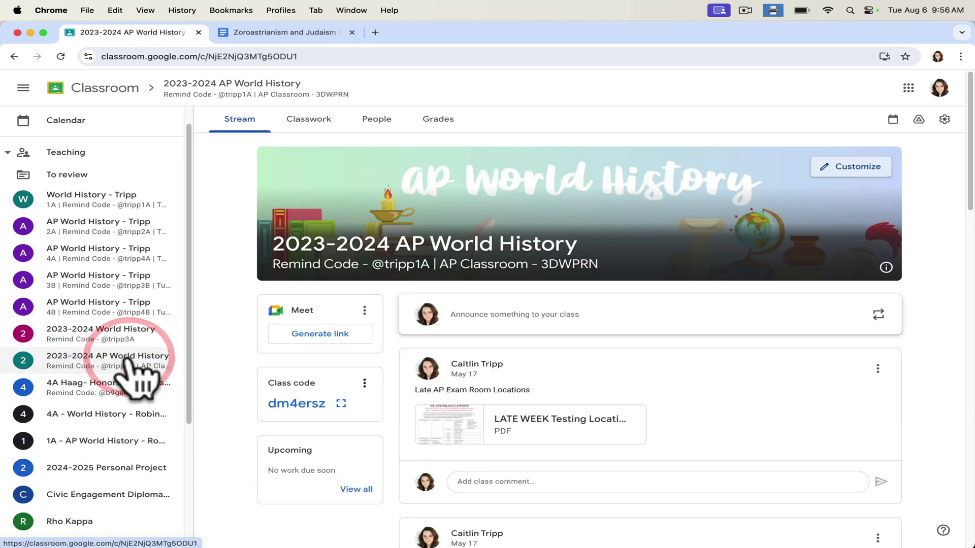
left_click(319, 119)
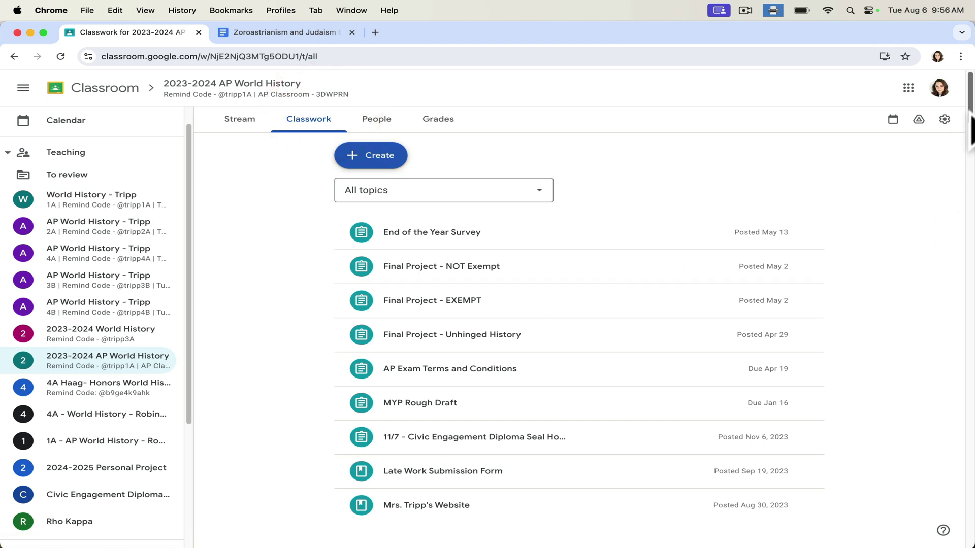
left_click_drag(968, 116, 969, 178)
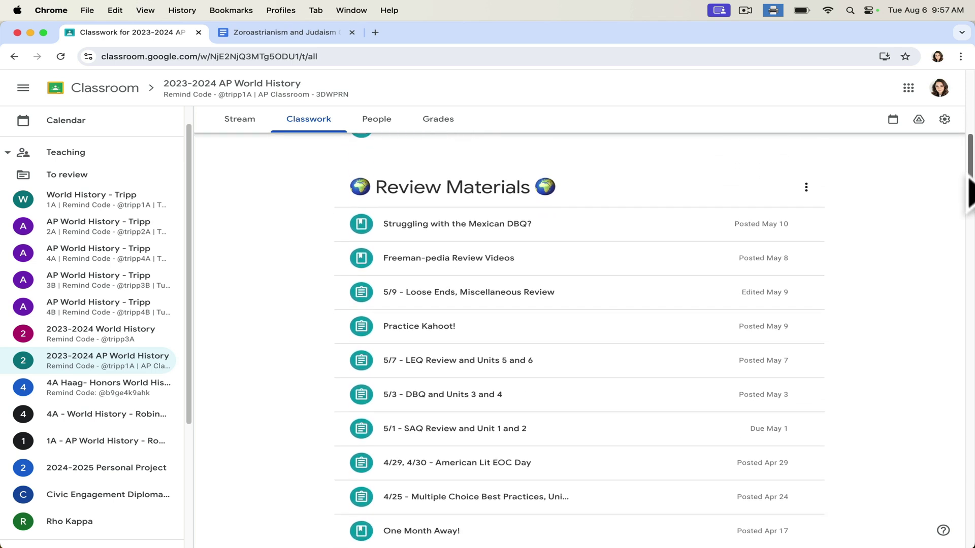
left_click_drag(968, 181, 957, 514)
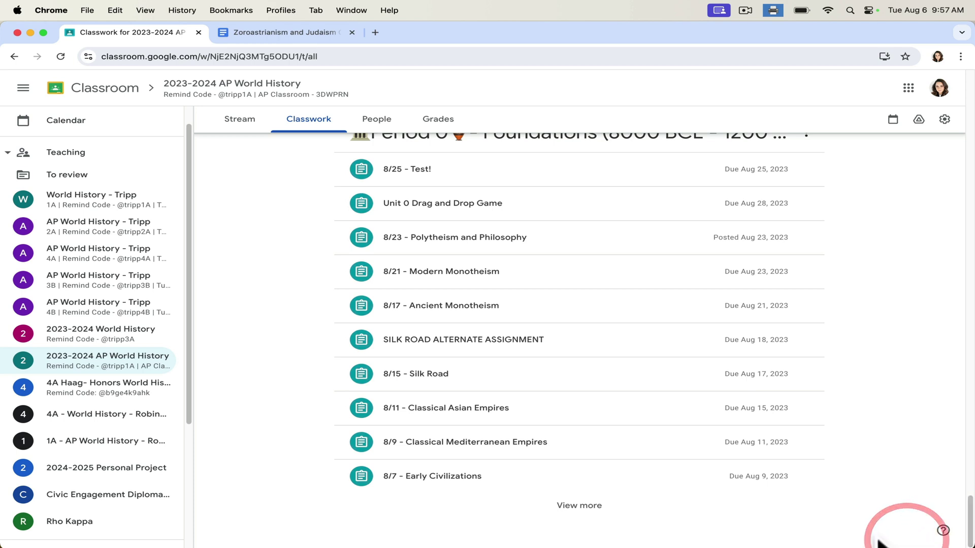
- Expand the AMSCO 2.1, 2.3, 2.6, and 2.7 assignment under Period 0 and view its instructions
left_click(591, 507)
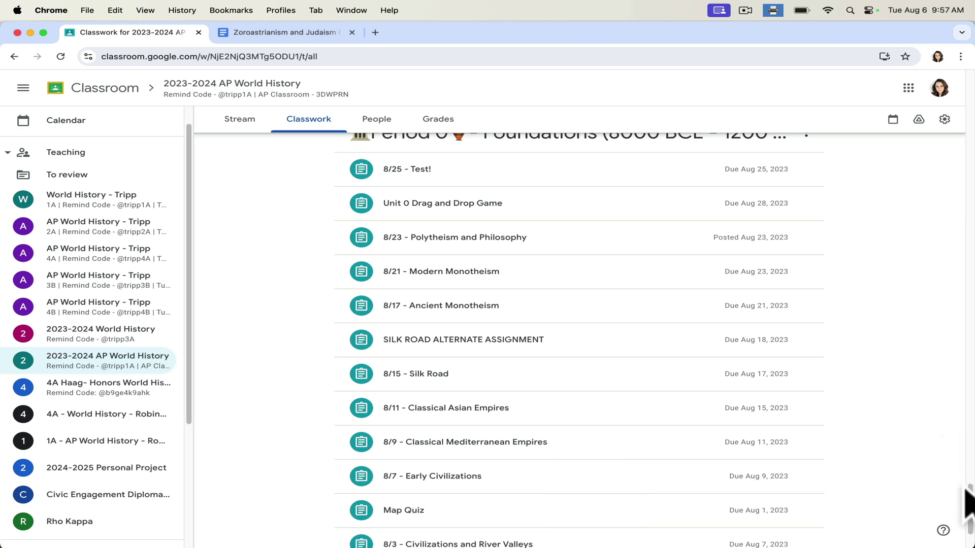
left_click_drag(970, 502, 970, 459)
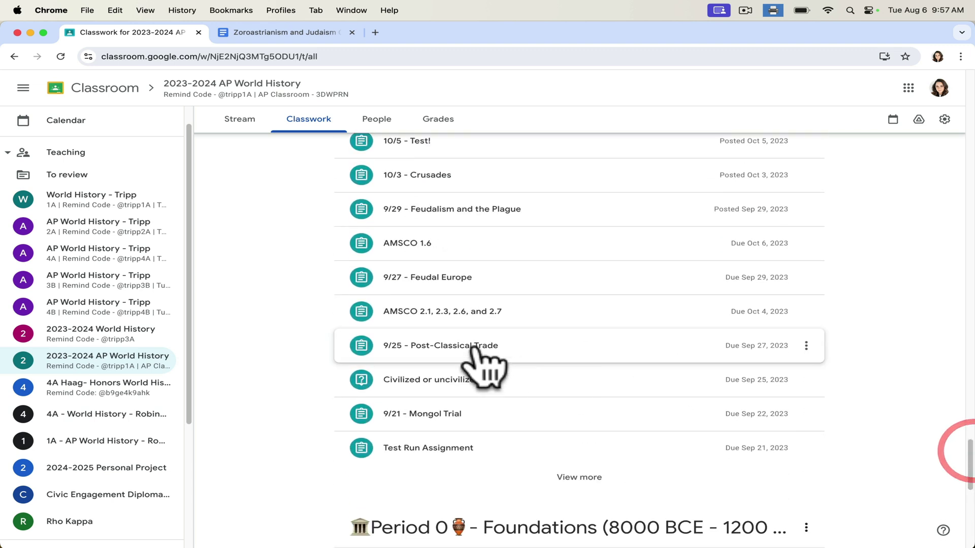
left_click(500, 313)
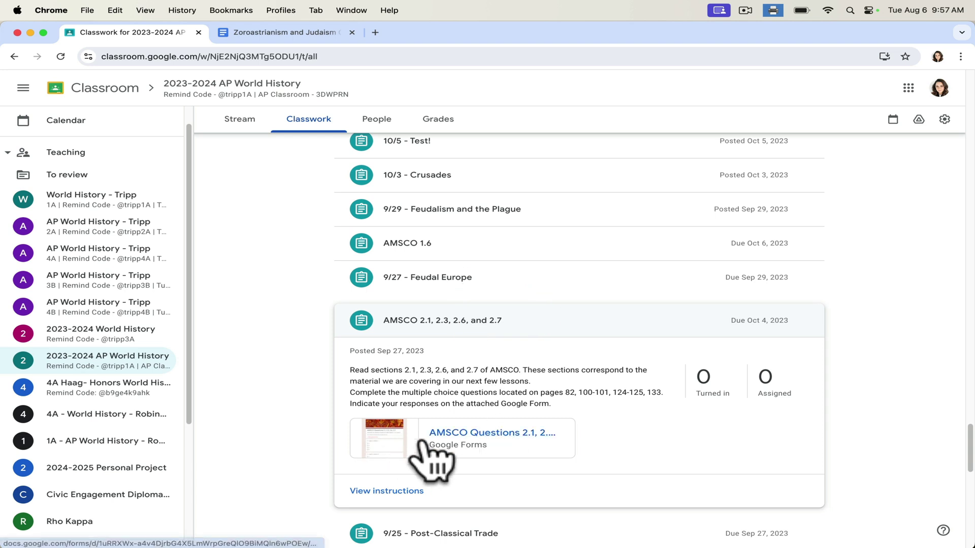
left_click(394, 491)
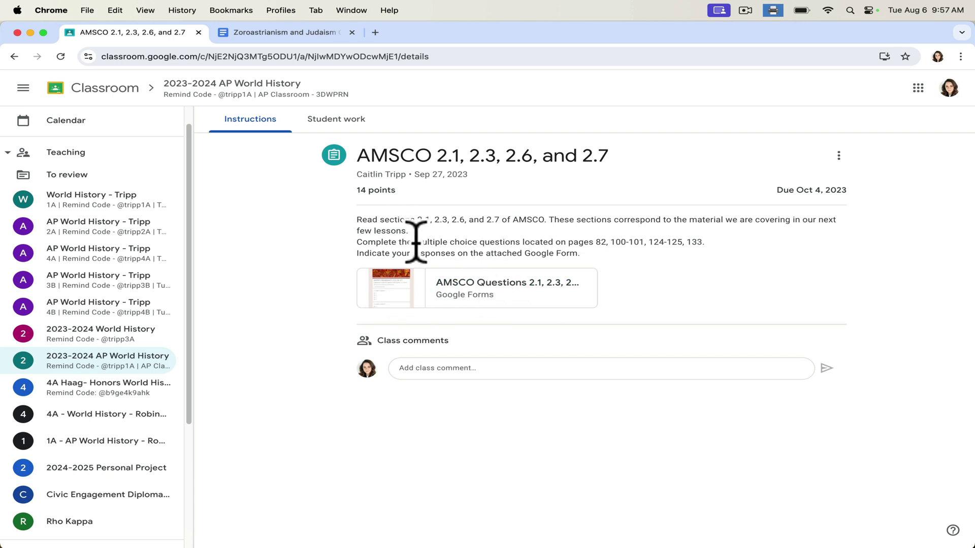
- Show the AMSCO assignment's Student work page: 0 turned in, 0 assigned
left_click(346, 121)
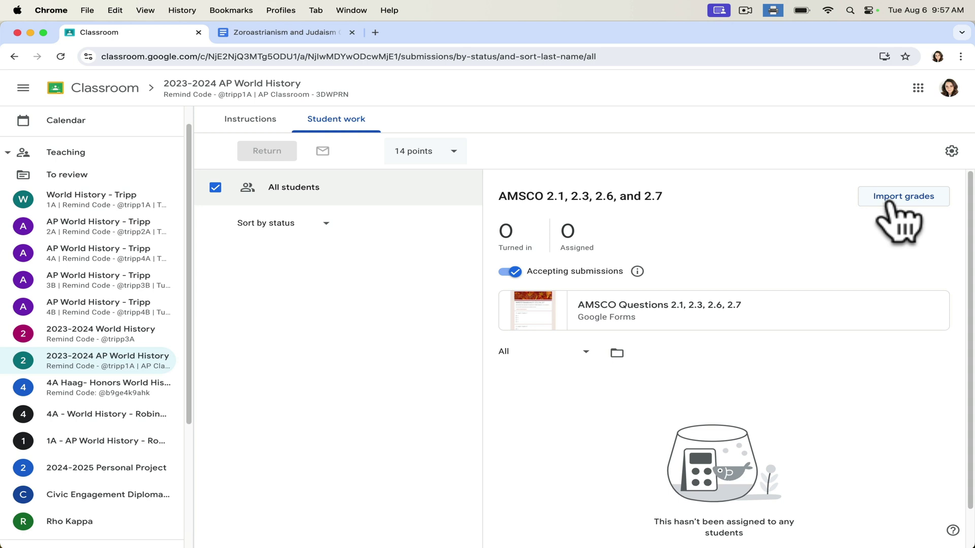
- View the AMSCO Questions quiz form's responses by question, then switch back to Classroom
left_click(706, 307)
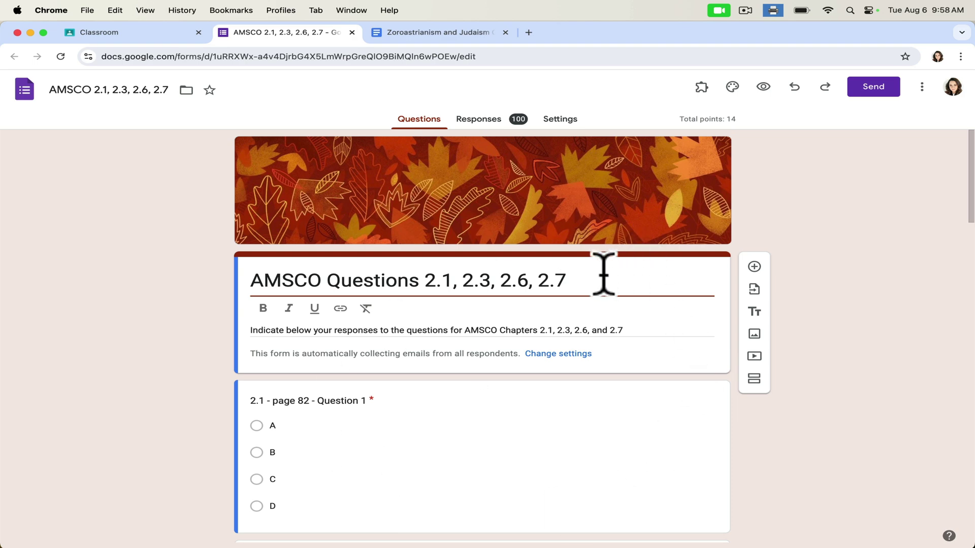
left_click_drag(967, 223, 496, 48)
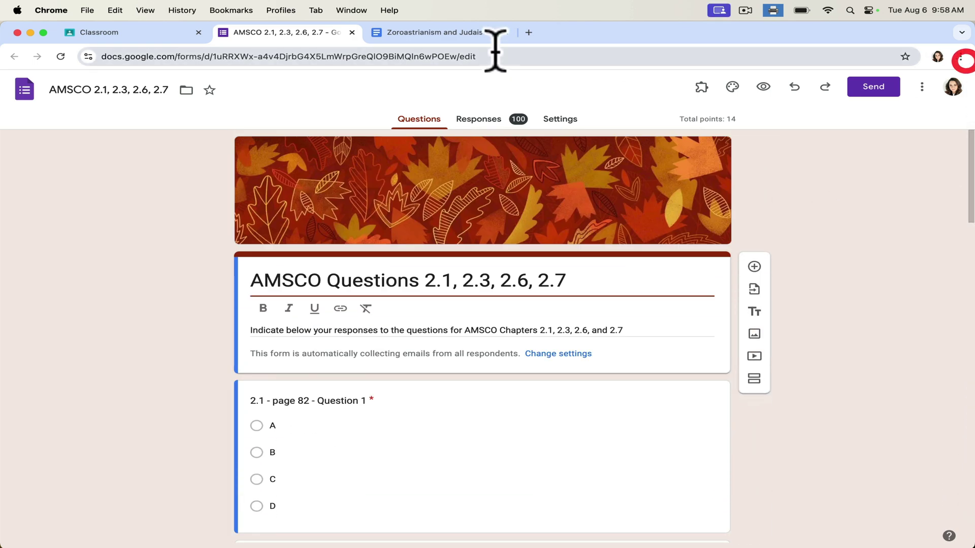
left_click(464, 118)
left_click(473, 221)
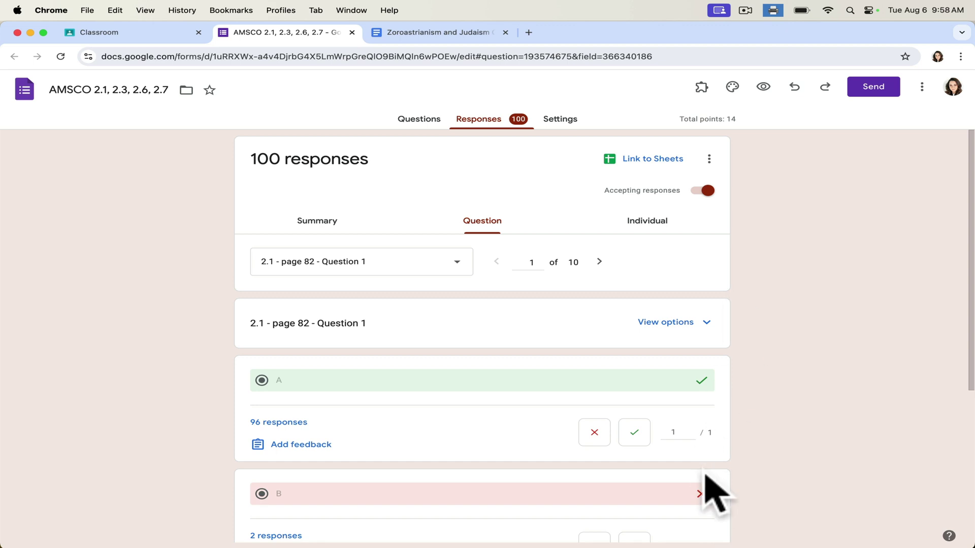
left_click(104, 32)
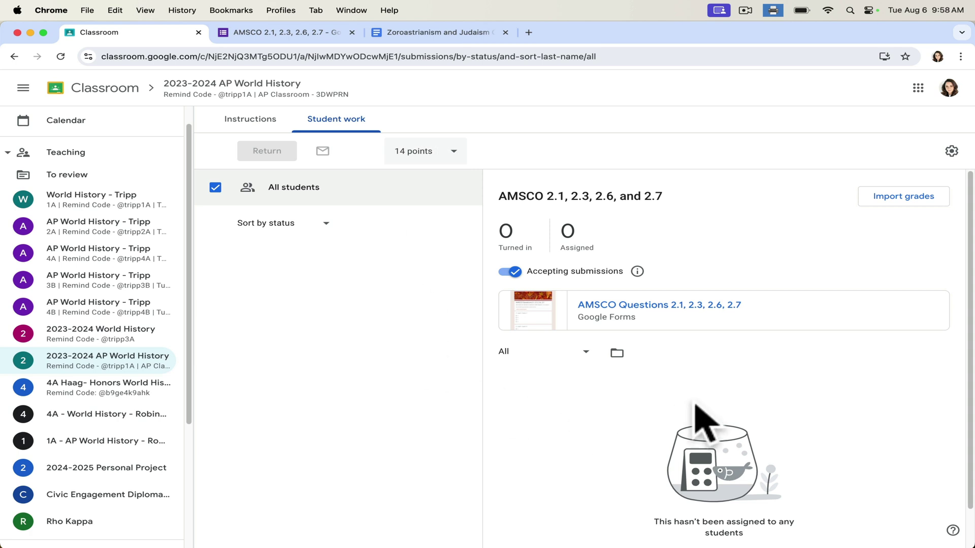
- Go back to the AMSCO assignment's Instructions showing the attached AMSCO Questions form
left_click(263, 126)
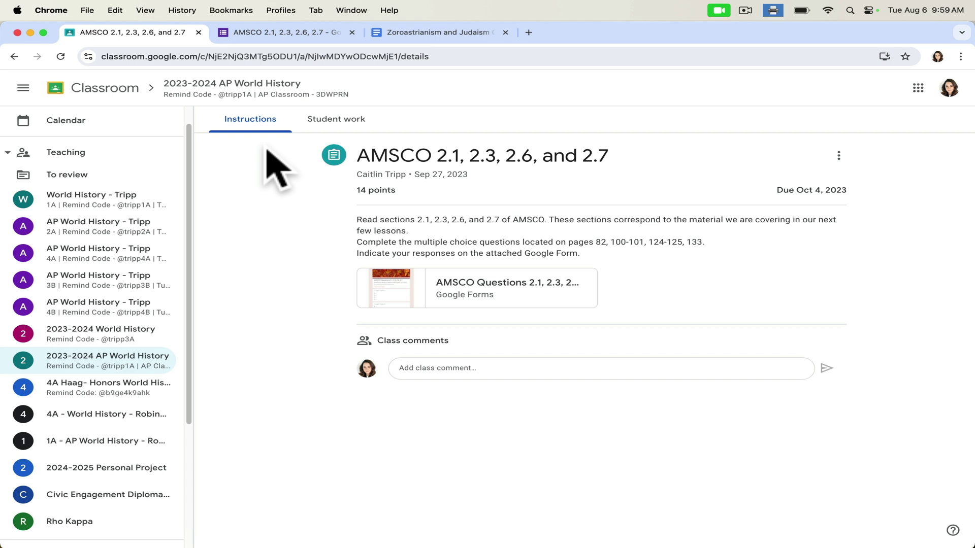
- Open the World History - Tripp class, then return to the Classroom home page of class cards
left_click(139, 196)
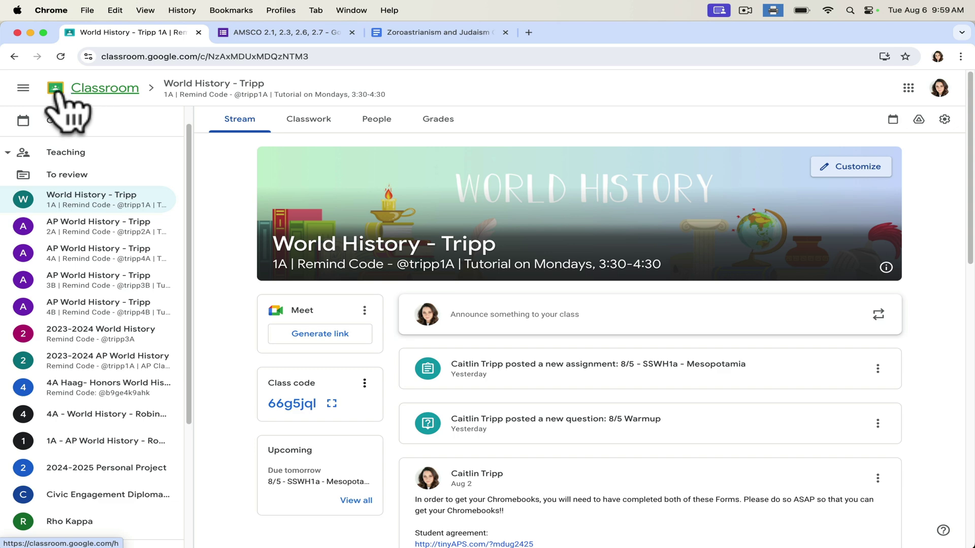
left_click(57, 89)
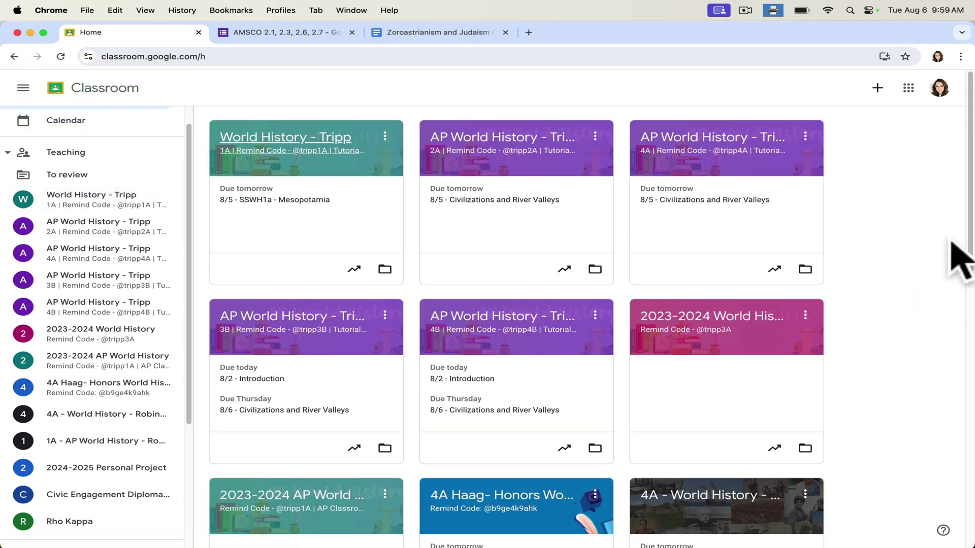